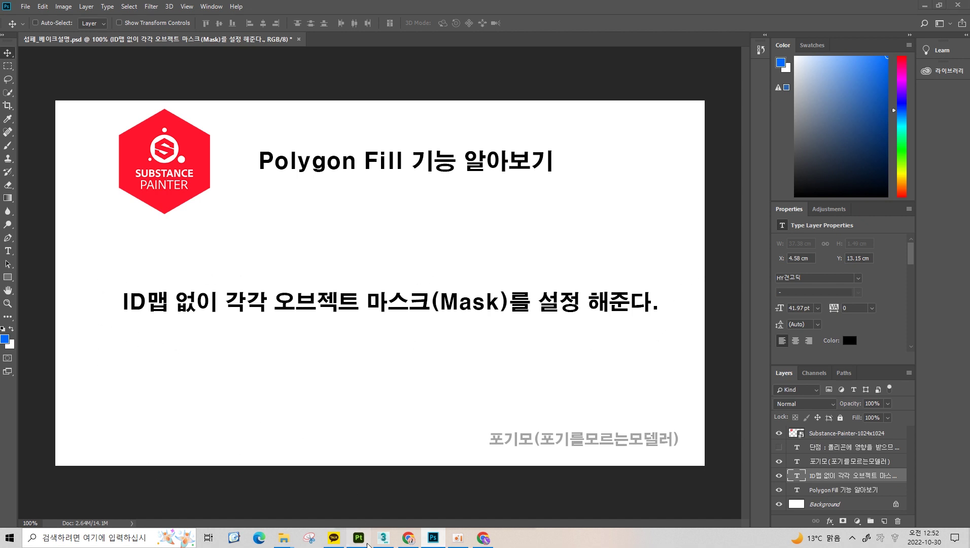
- Switch from Photoshop to Substance 3D Painter and orbit the plain can to a top-down view
click(358, 538)
mouse_move(427, 177)
alt+mouse_down()
mouse_move(465, 148)
mouse_move(406, 180)
alt+mouse_up()
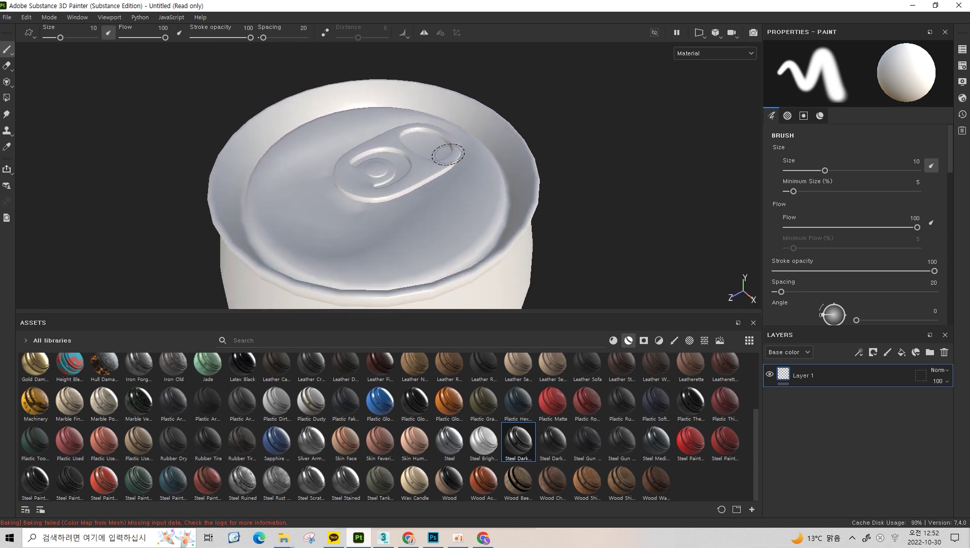
alt+drag(447, 155, 423, 144)
mouse_move(452, 217)
alt+mouse_down()
mouse_move(335, 96)
mouse_move(390, 114)
alt+mouse_up()
scroll(335, 96, up, 3)
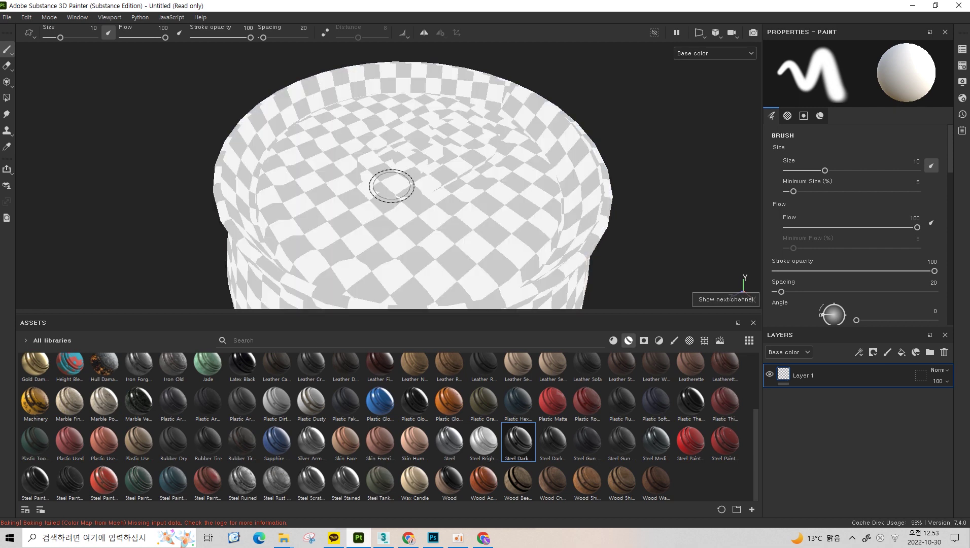
alt+right_drag(390, 115, 549, 108)
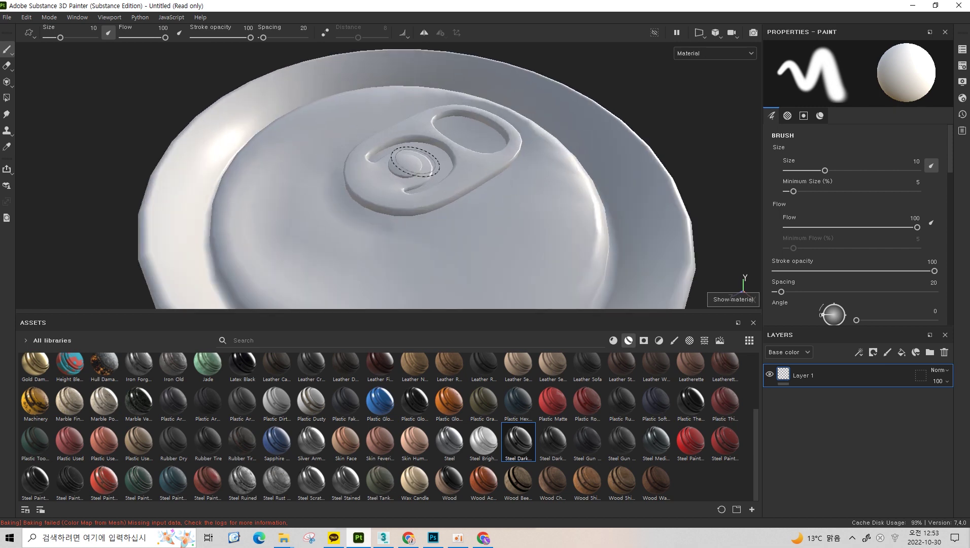
scroll(384, 165, down, 5)
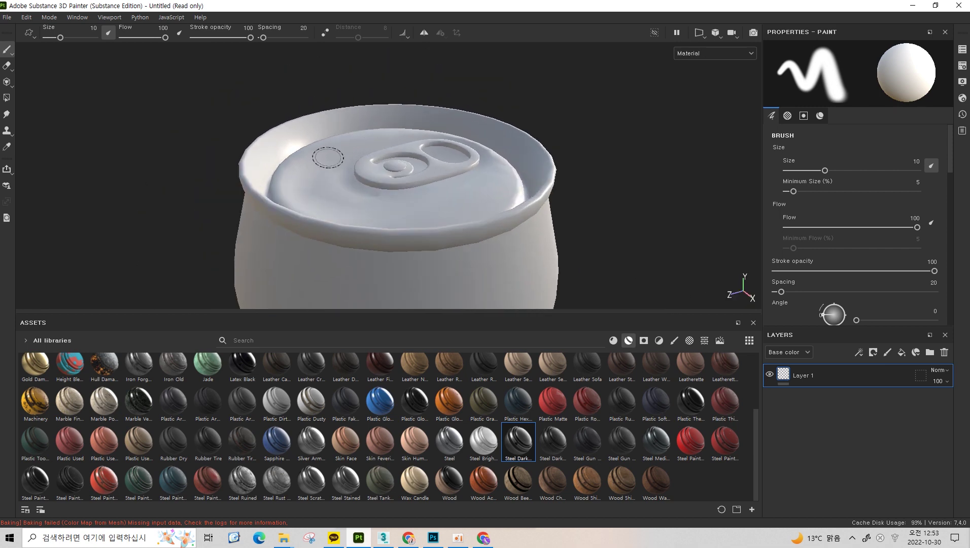
scroll(384, 163, up, 3)
alt+drag(383, 162, 749, 145)
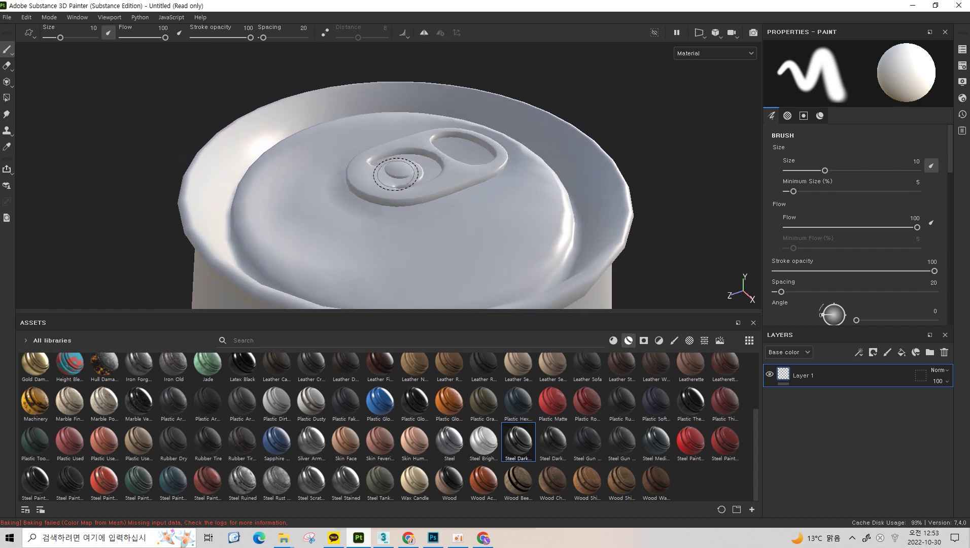
mouse_move(391, 173)
alt+mouse_down()
mouse_move(419, 165)
mouse_move(413, 195)
alt+mouse_up()
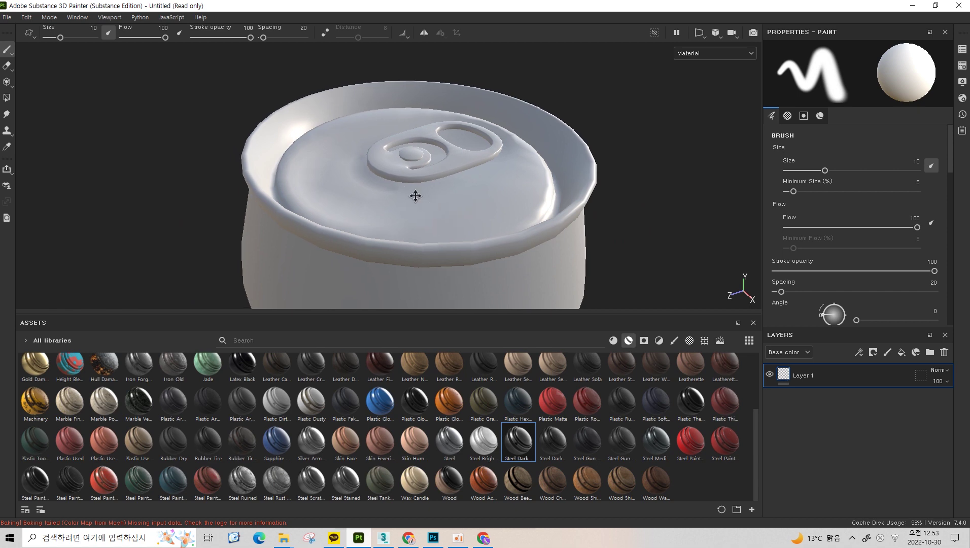
- Add fill layers above Layer 1 and give Fill layer 1 a black mask
click(902, 352)
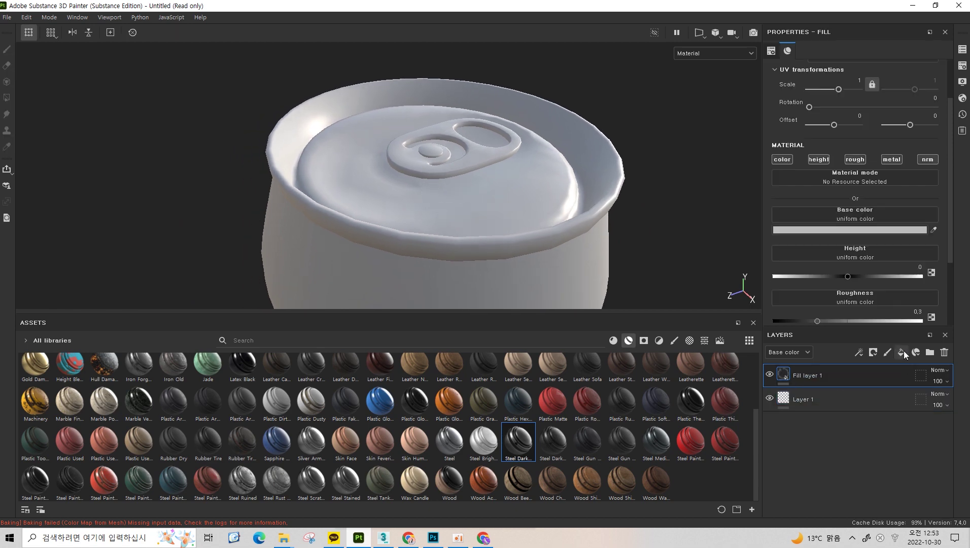
click(902, 352)
click(902, 352)
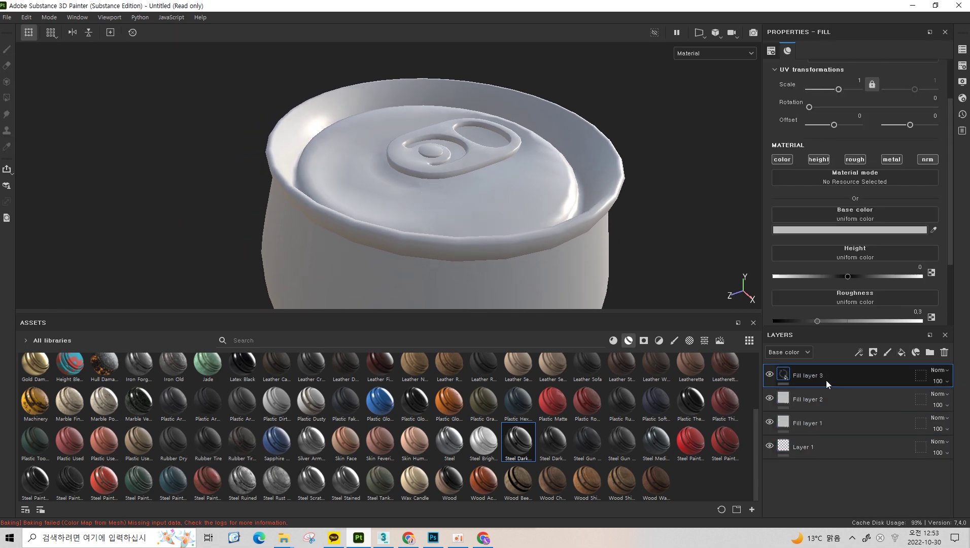
click(820, 426)
right_click(820, 424)
click(861, 19)
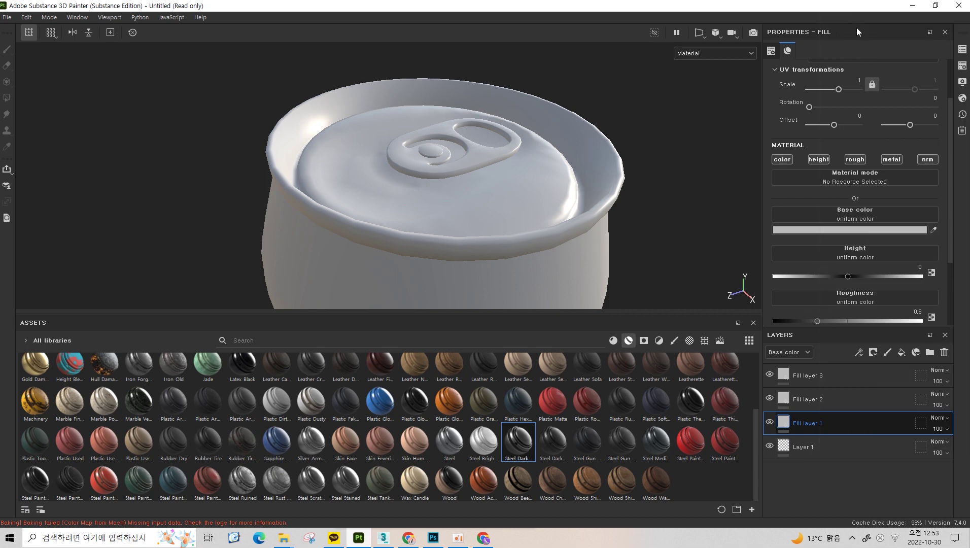
- Give Fill layers 2 and 3 black masks, then reselect Fill layer 1
right_click(805, 399)
click(873, 117)
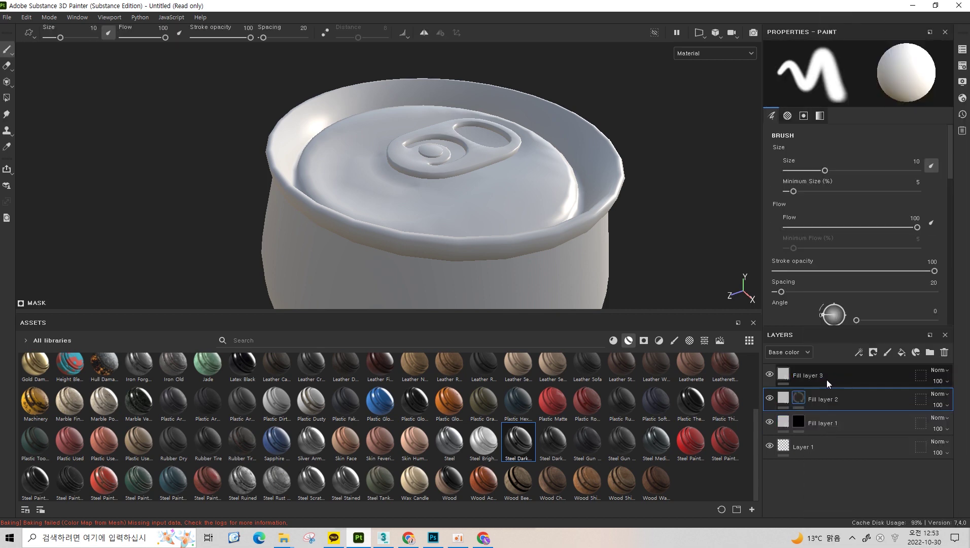
click(822, 376)
right_click(821, 375)
click(852, 117)
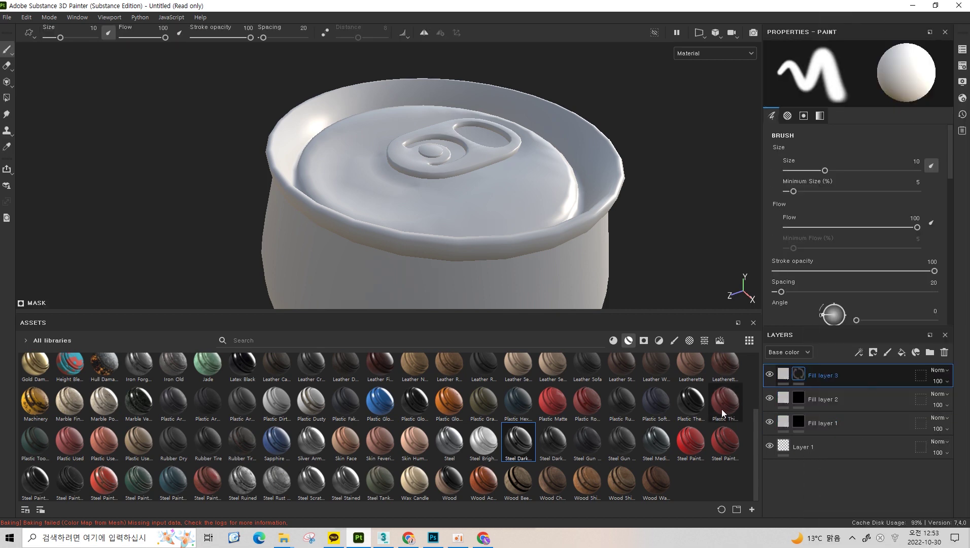
click(822, 423)
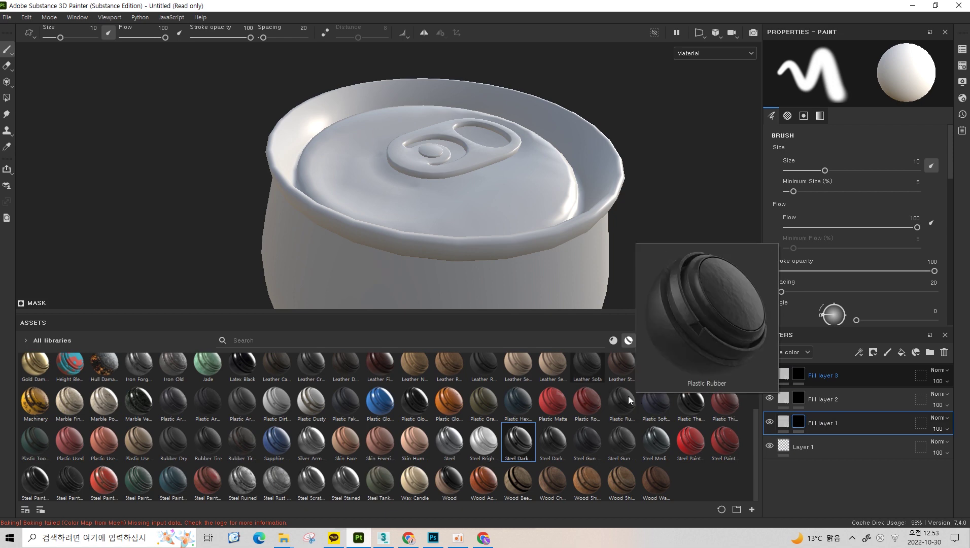
alt+drag(304, 127, 200, 74)
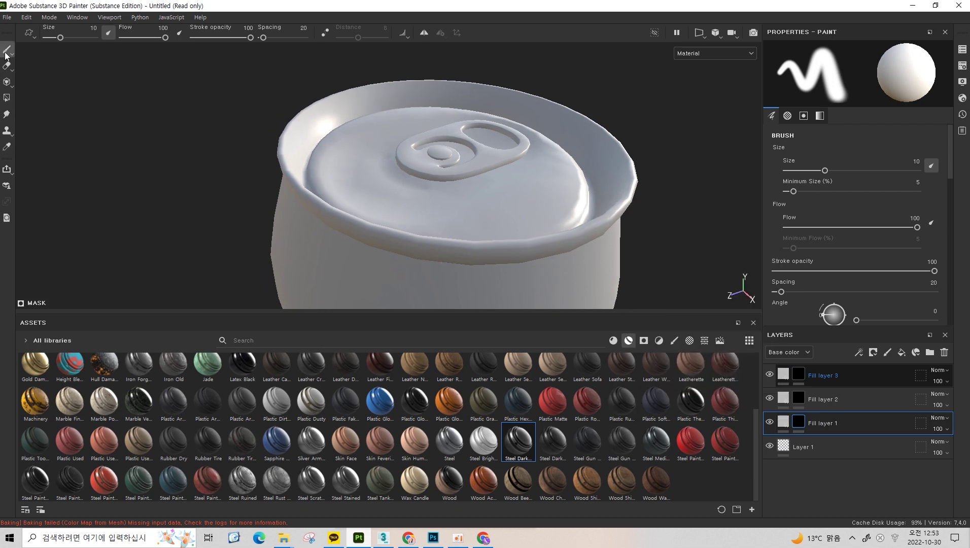
- Preview the Polygon Fill tool's Triangle, Polygon and Mesh fill modes on the can wireframe
click(6, 99)
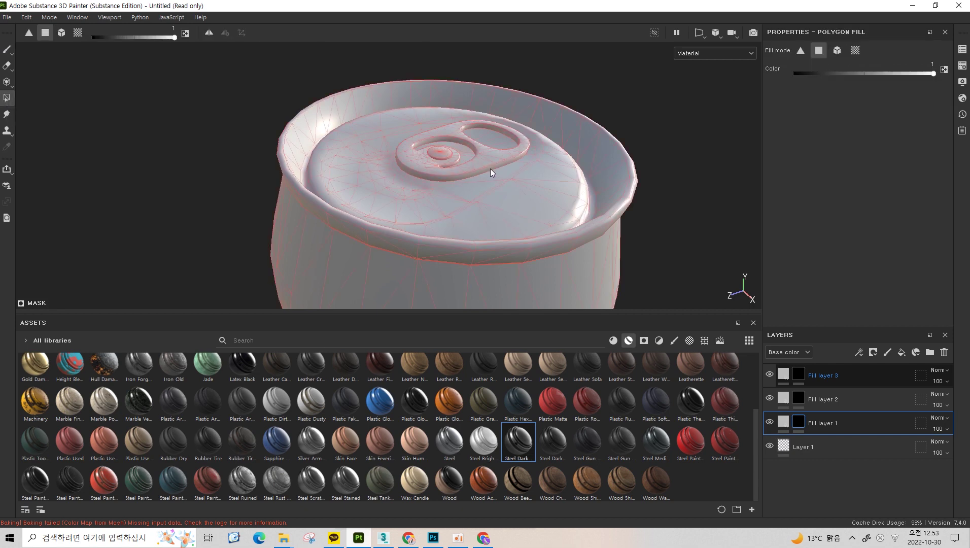
alt+drag(493, 174, 401, 188)
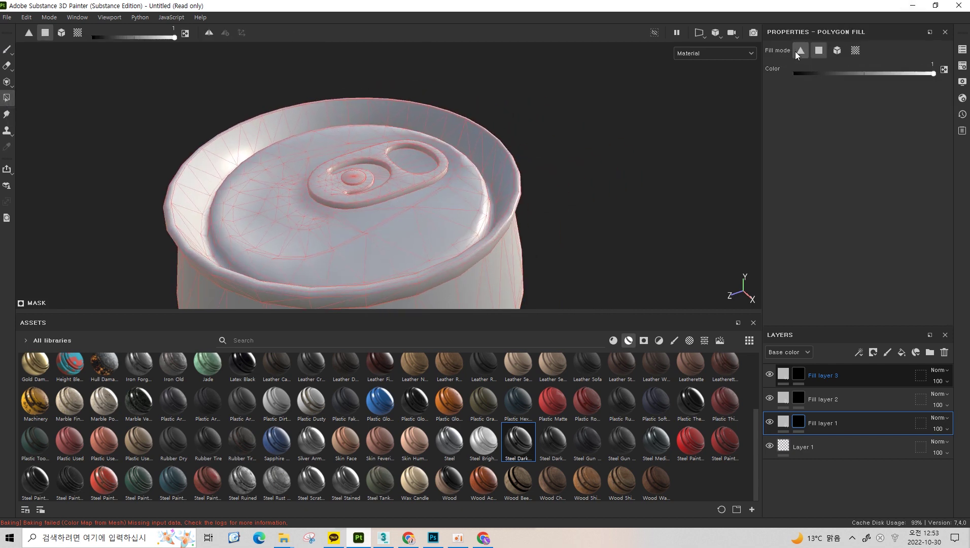
click(801, 50)
click(819, 51)
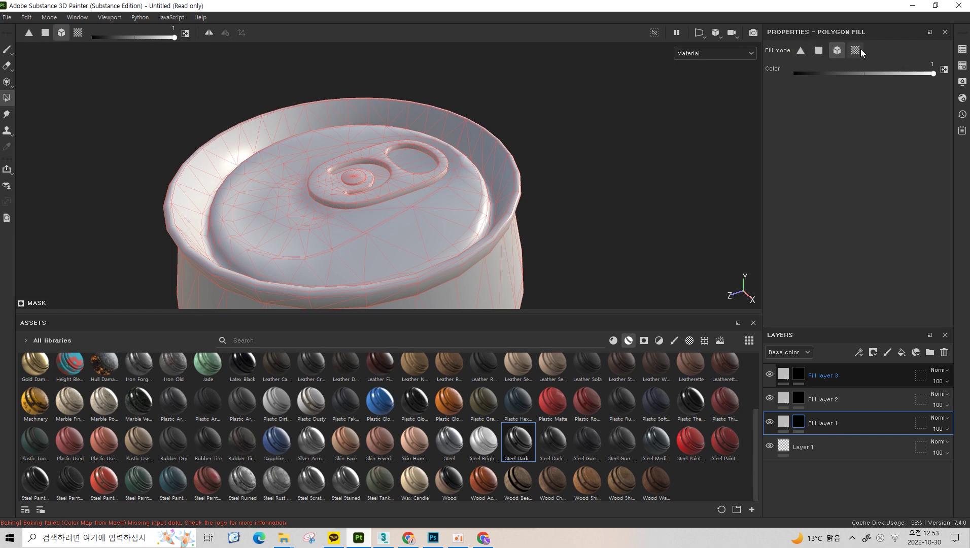
click(855, 50)
alt+middle_drag(323, 133, 451, 52)
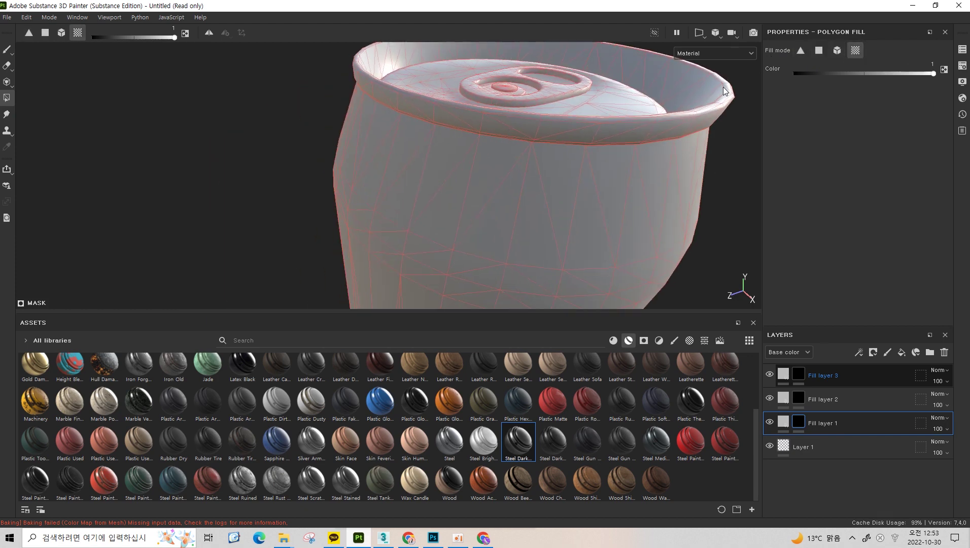
click(801, 50)
scroll(566, 74, down, 3)
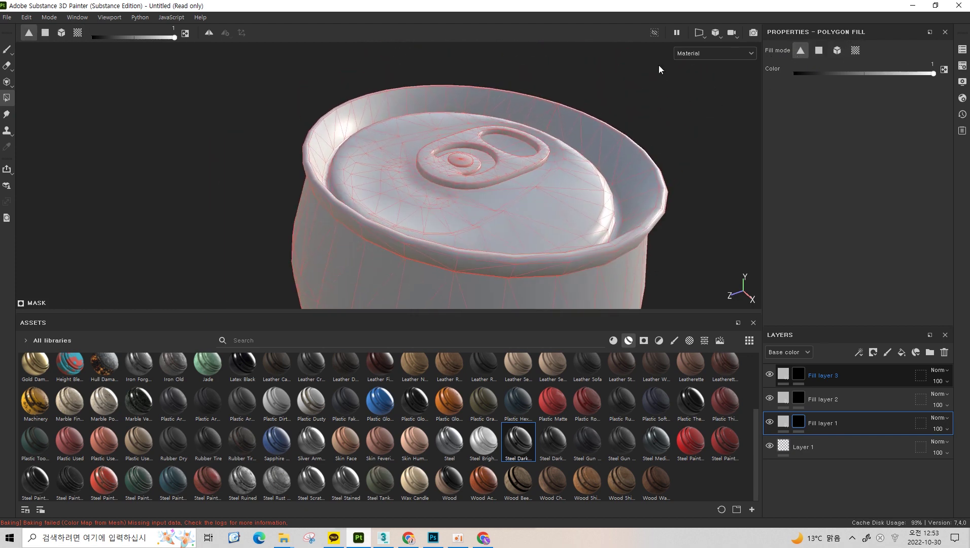
alt+drag(659, 65, 555, 101)
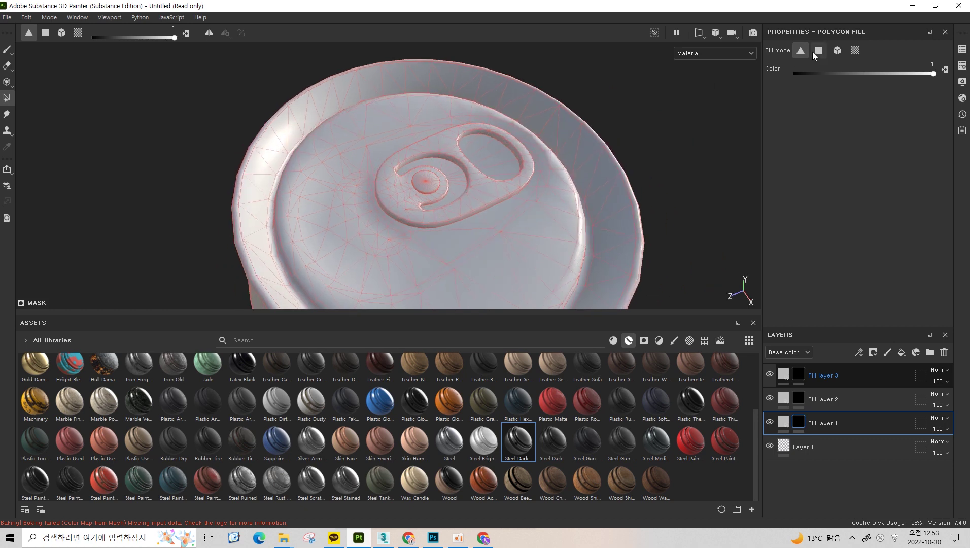
- Compare Polygon, Mesh and UV chunk fill modes around the lid, then show Fill layer 1's settings
click(814, 51)
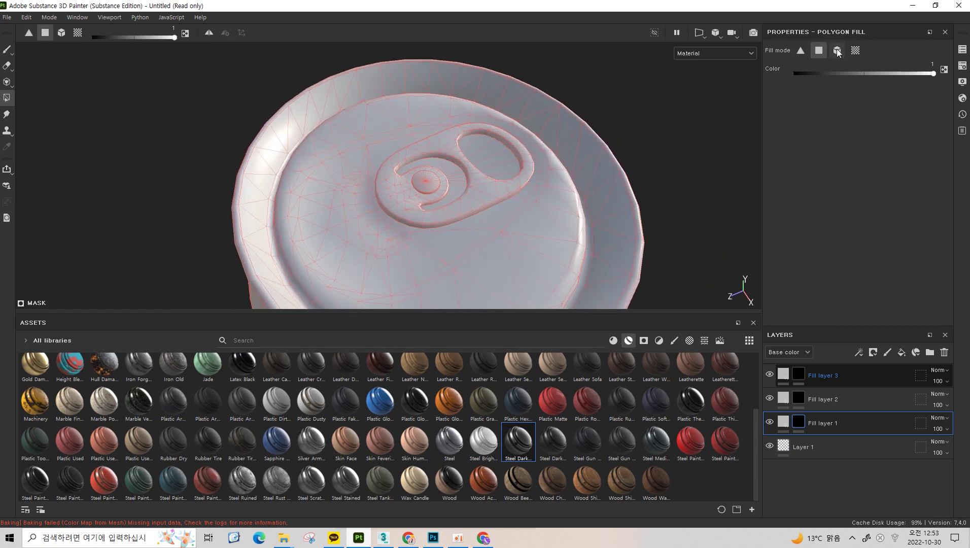
click(838, 50)
click(855, 51)
click(819, 51)
click(856, 51)
click(820, 53)
click(856, 50)
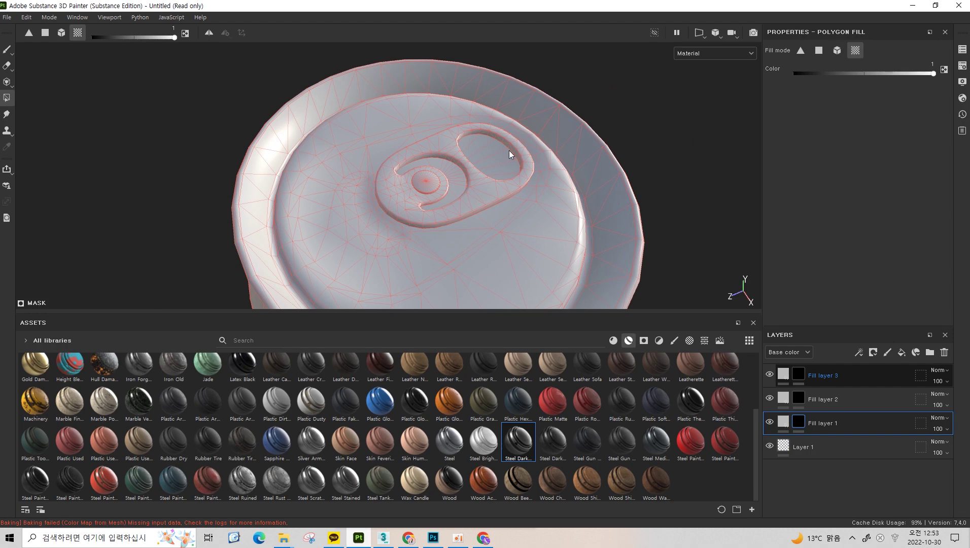
mouse_move(509, 150)
alt+mouse_down()
mouse_move(465, 88)
mouse_move(364, 149)
mouse_move(442, 241)
mouse_move(434, 169)
mouse_move(464, 147)
mouse_move(447, 185)
mouse_move(513, 73)
mouse_move(495, 112)
mouse_move(368, 113)
mouse_move(422, 186)
mouse_move(372, 143)
mouse_move(429, 185)
mouse_move(414, 159)
alt+mouse_up()
scroll(494, 112, down, 5)
scroll(421, 186, up, 5)
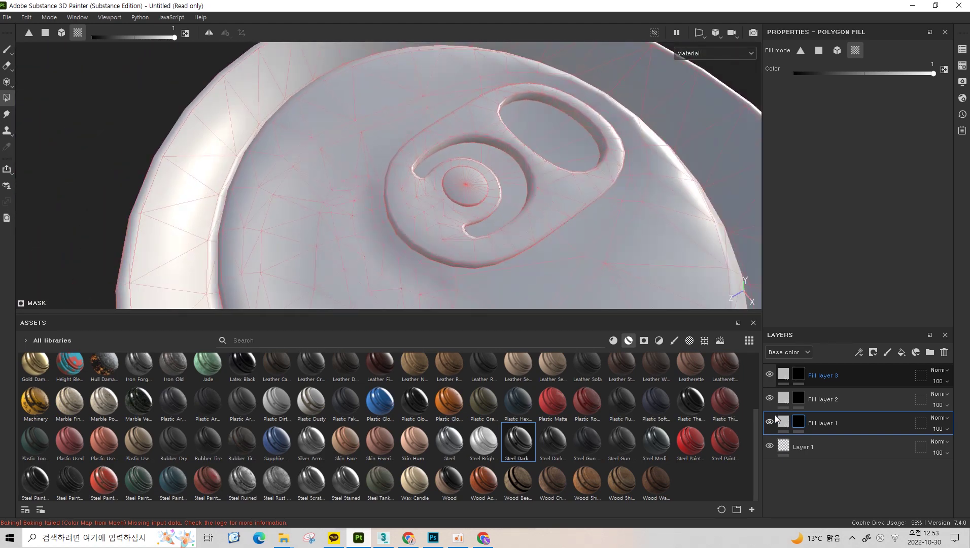
click(776, 420)
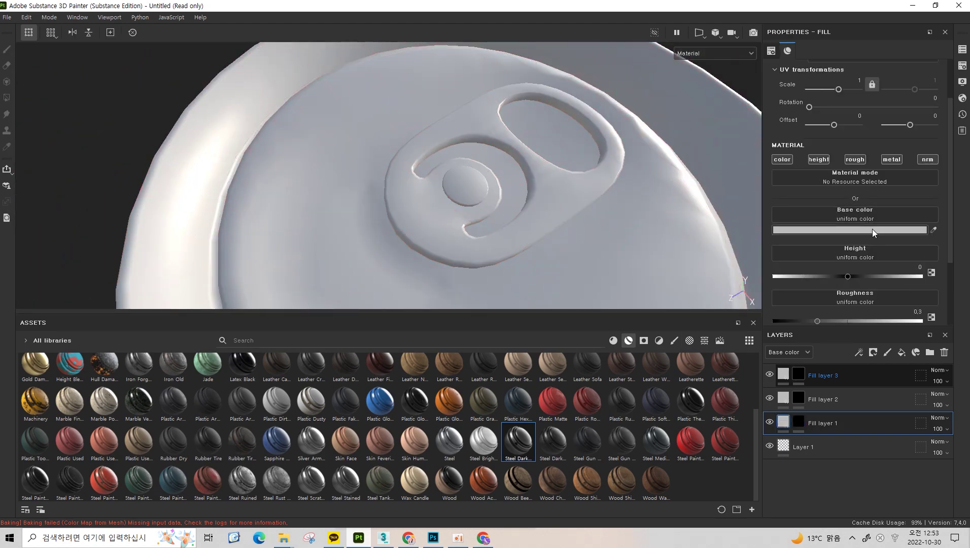
- Set Fill layer 1's base color to red and Fill layer 2's to blue (0000FF)
click(893, 230)
click(864, 240)
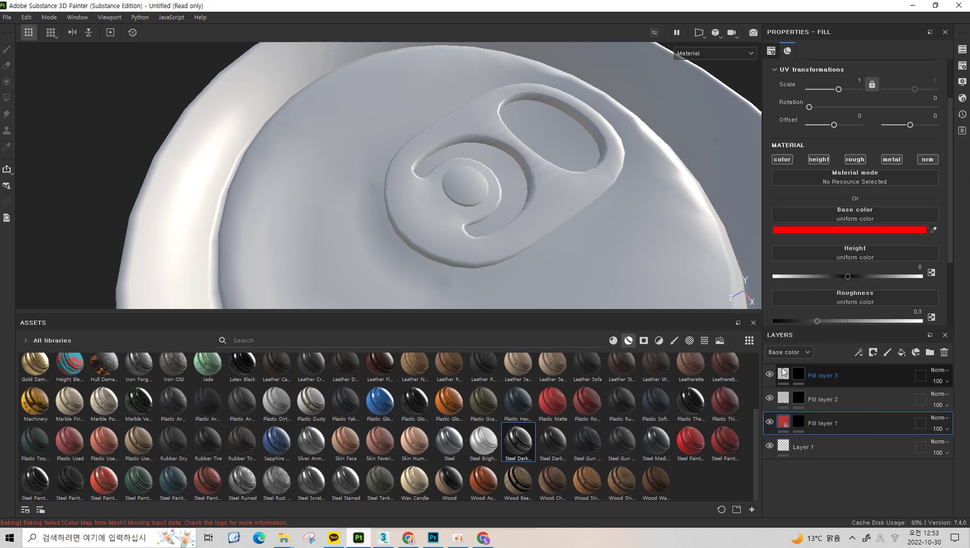
click(785, 399)
click(851, 232)
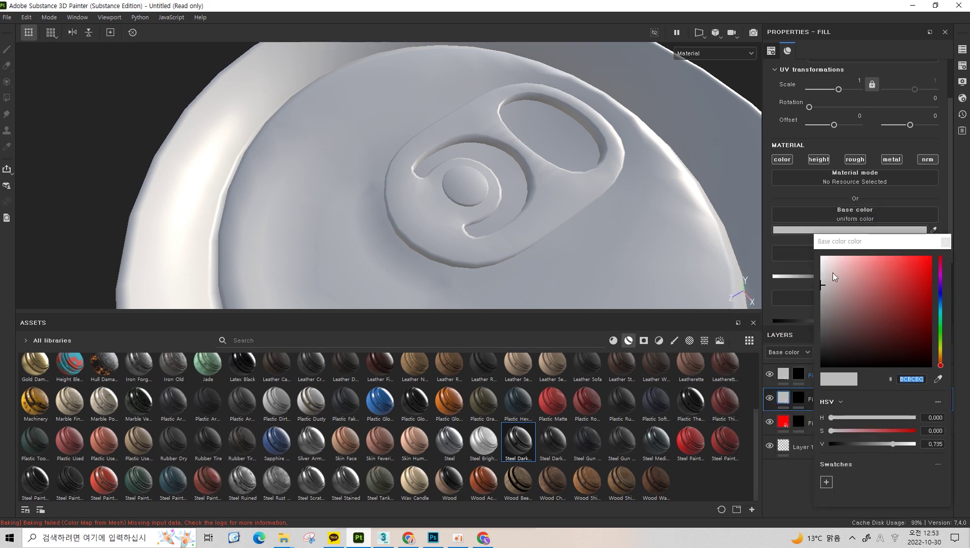
text(0000FF)
click(954, 238)
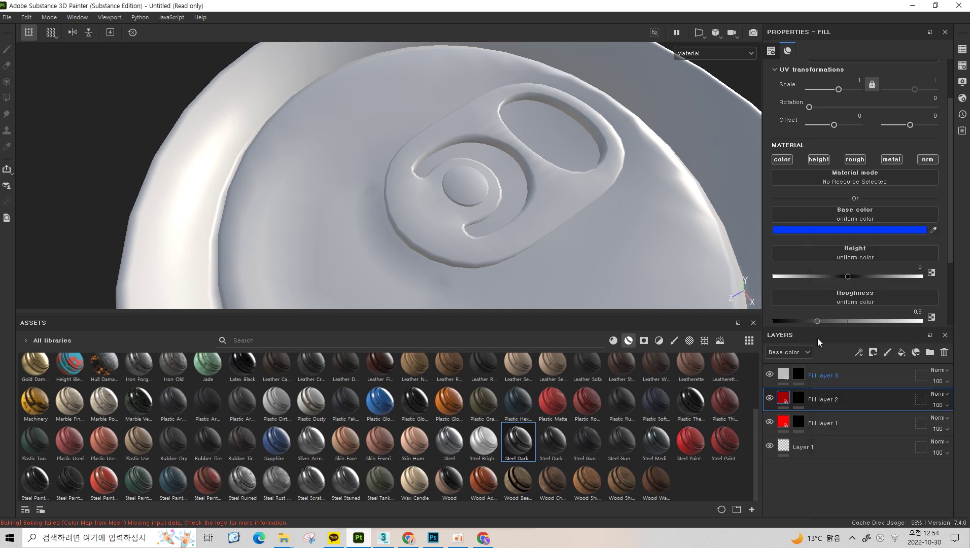
- Make Fill layer 3's base color saturated green, then reselect Fill layer 1 with Polygon Fill active
click(822, 376)
click(851, 230)
mouse_move(841, 351)
mouse_down()
mouse_move(811, 314)
mouse_move(831, 252)
mouse_up()
drag(841, 300, 841, 323)
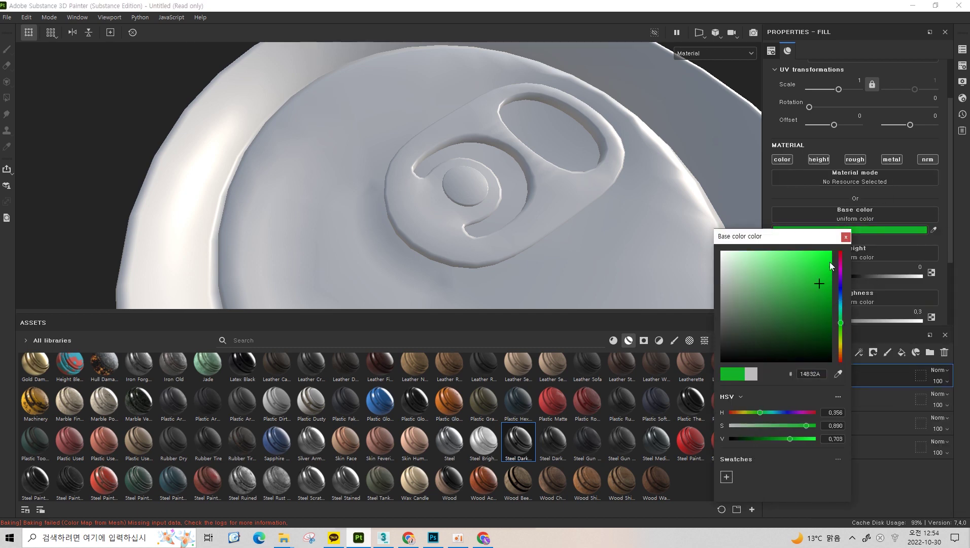
drag(824, 274, 832, 251)
click(846, 237)
click(790, 424)
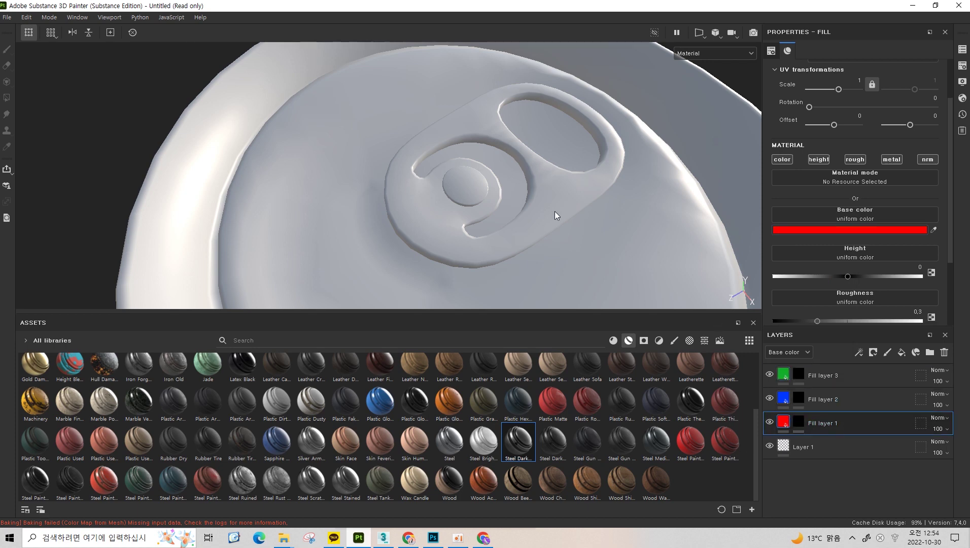
alt+drag(559, 214, 557, 145)
key(4)
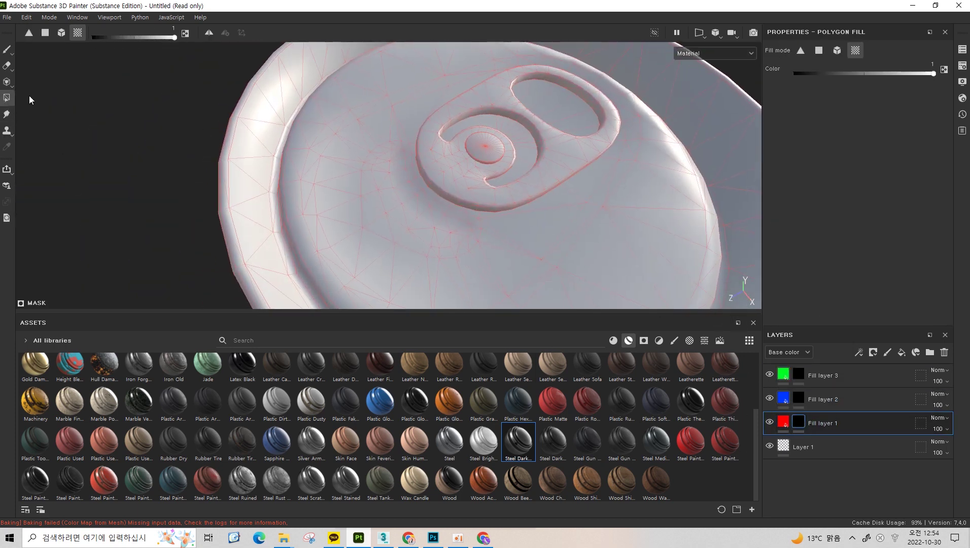
mouse_move(798, 422)
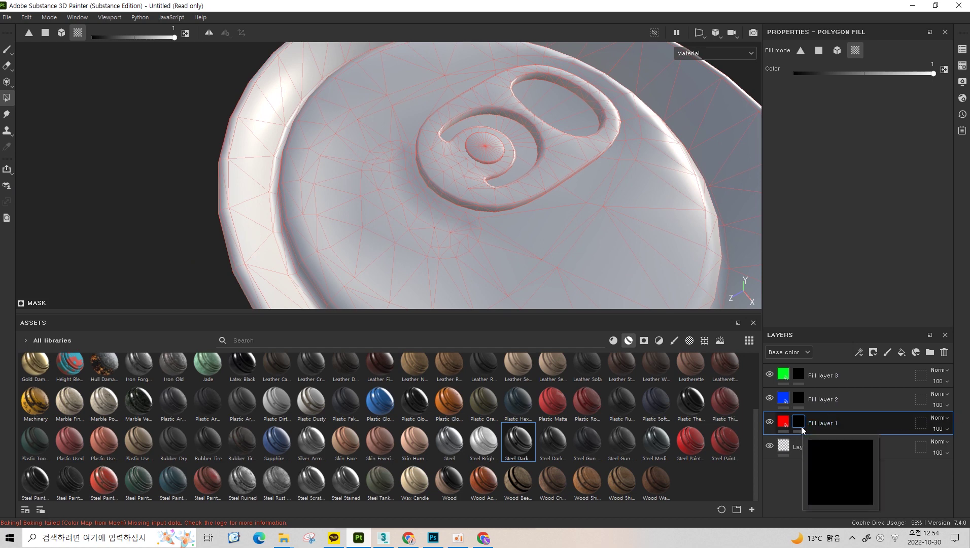
- Check Fill layer 1, return to Polygon Fill and orbit around the can lid
alt+drag(512, 182, 505, 197)
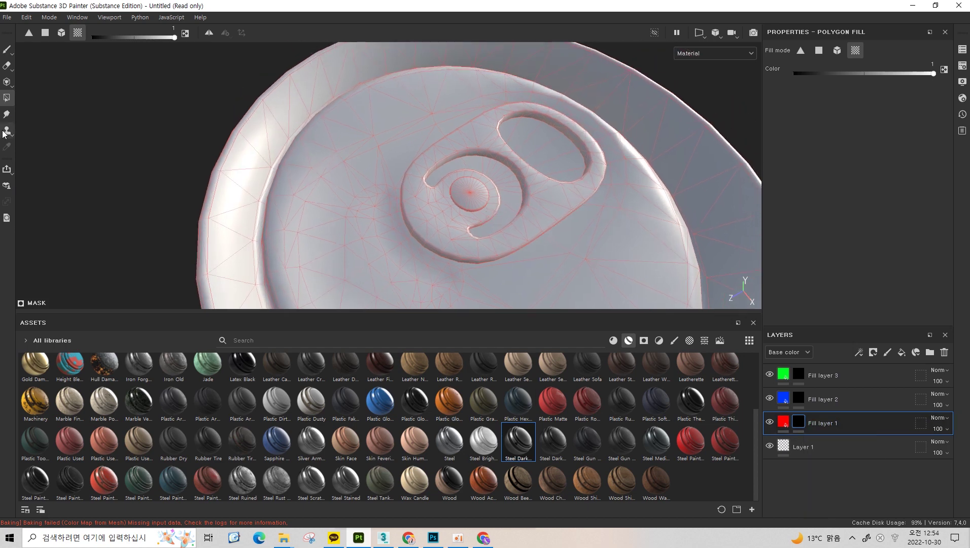
click(784, 426)
click(7, 50)
click(7, 97)
scroll(546, 195, down, 5)
alt+drag(546, 195, 535, 200)
scroll(601, 162, up, 5)
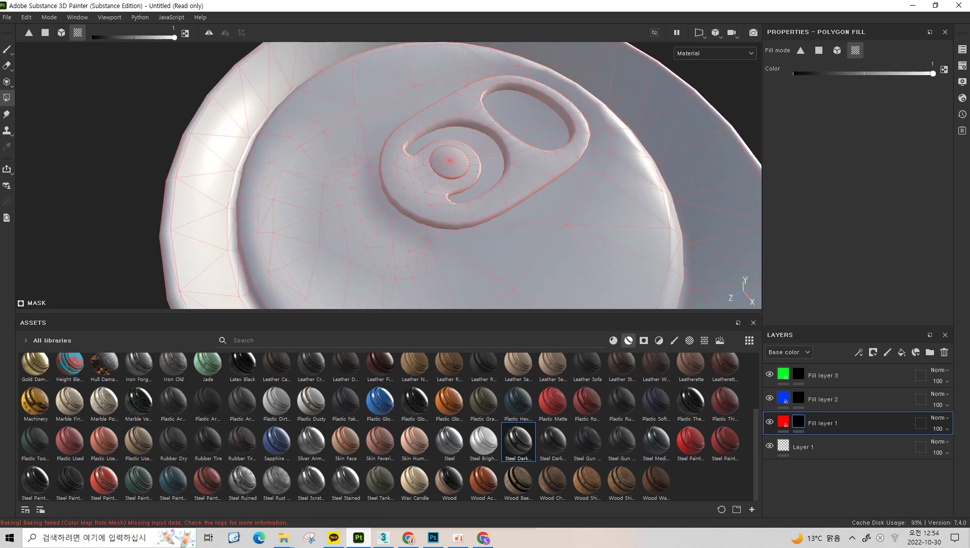
middle_drag(472, 122, 482, 146)
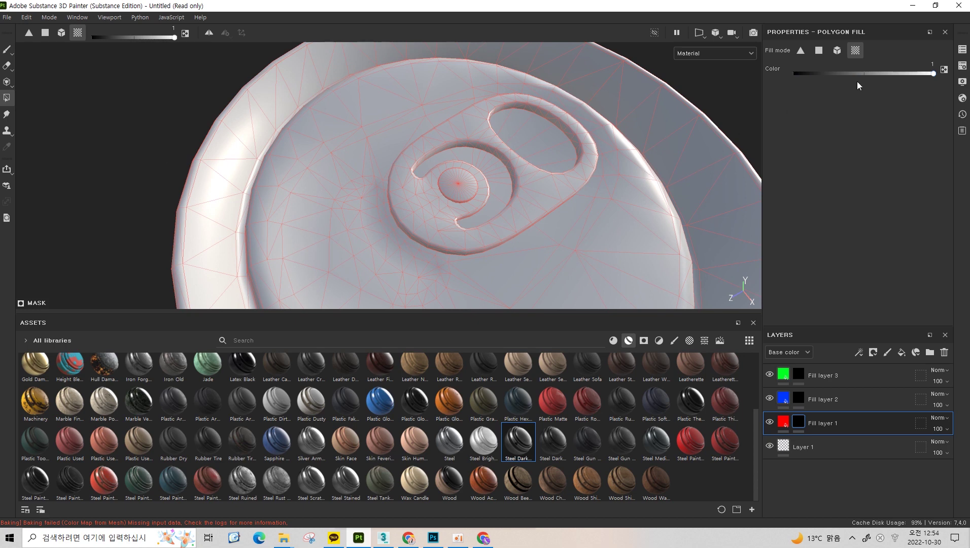
- Zoom in on the pull tab, set the polygon Fill mode to Mesh fill, and switch to 3ds Max
drag(864, 73, 673, 76)
mouse_move(660, 167)
alt+mouse_down()
mouse_move(453, 243)
mouse_move(450, 122)
mouse_move(460, 159)
alt+mouse_up()
mouse_move(461, 155)
alt+right_down()
mouse_move(483, 181)
mouse_move(489, 156)
mouse_move(541, 115)
alt+right_up()
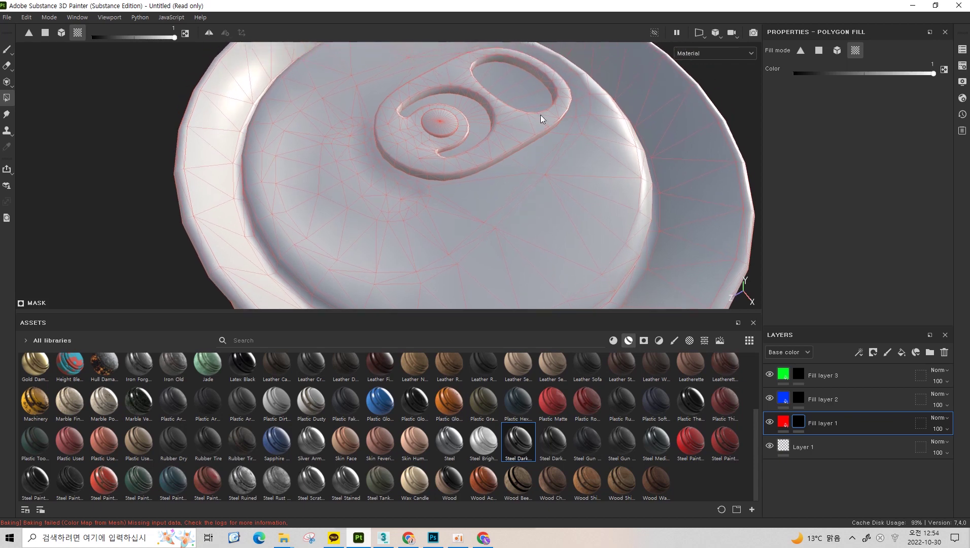
click(839, 47)
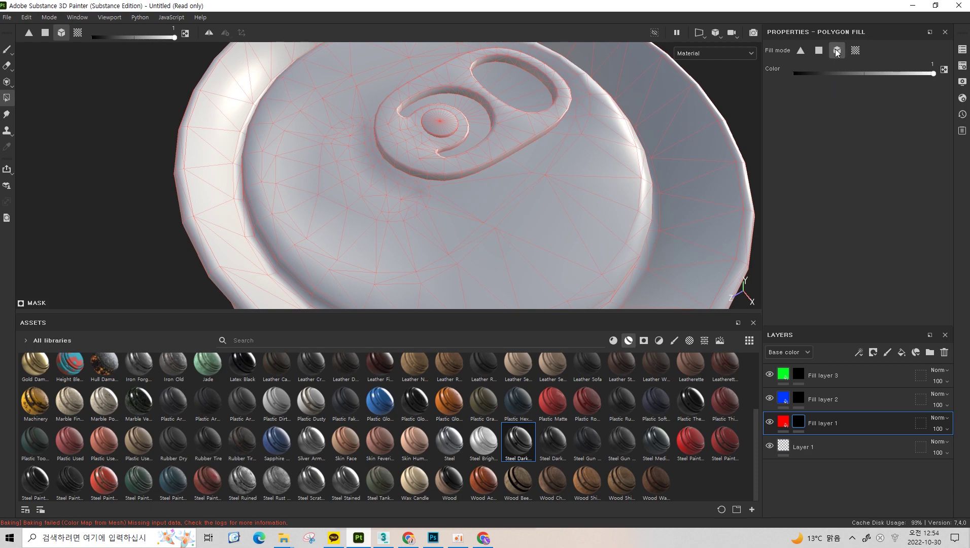
click(383, 538)
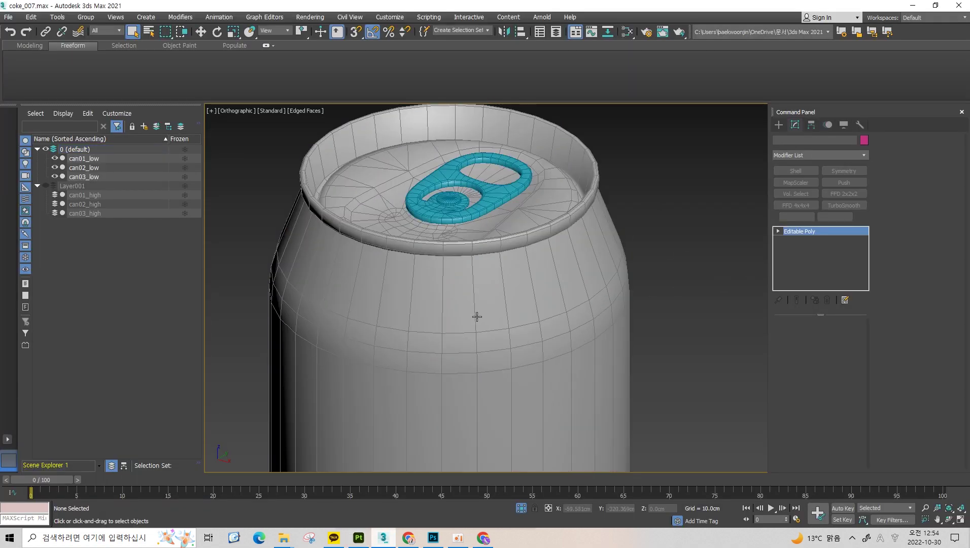
- Inspect can01_low's separate mesh elements in Element mode, then return to Substance Painter
click(478, 316)
key(w)
key(5)
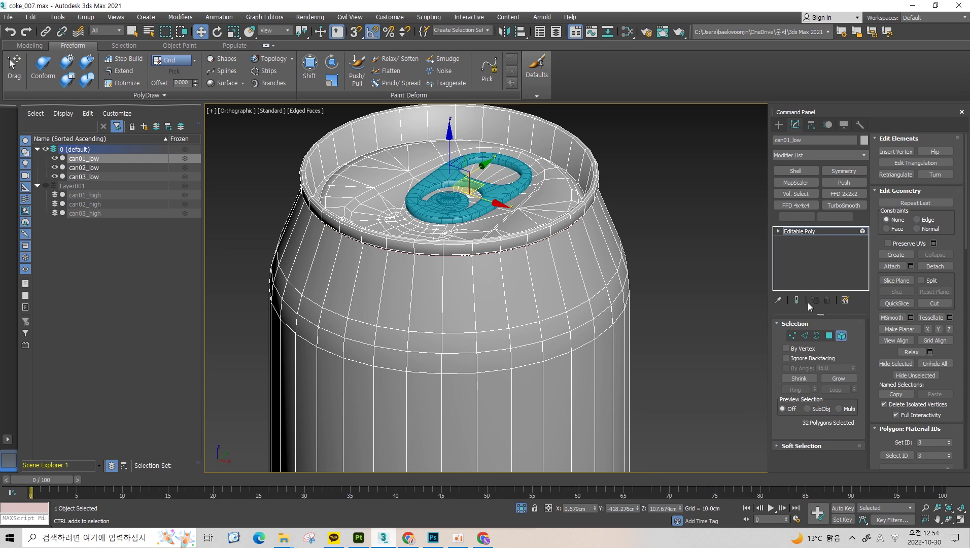
click(507, 312)
click(679, 240)
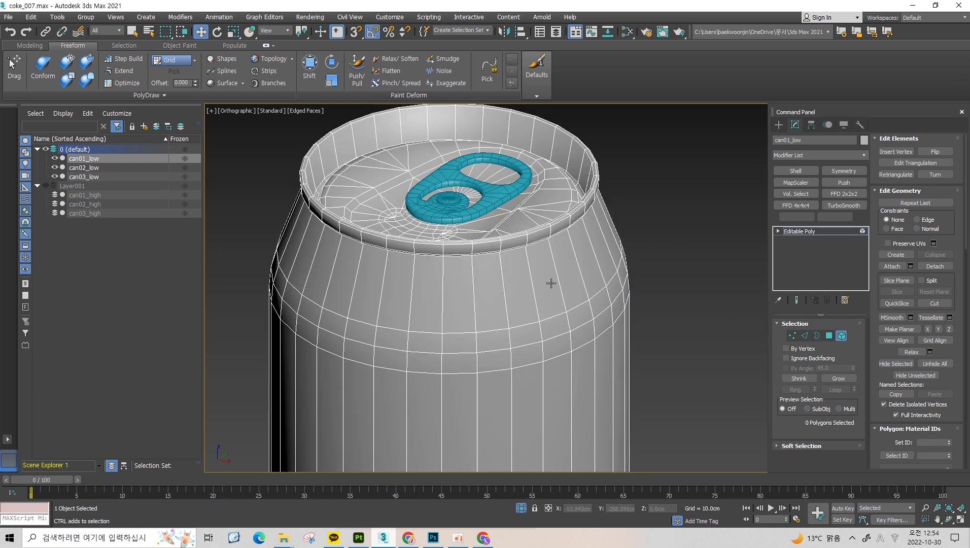
key(alt+Tab)
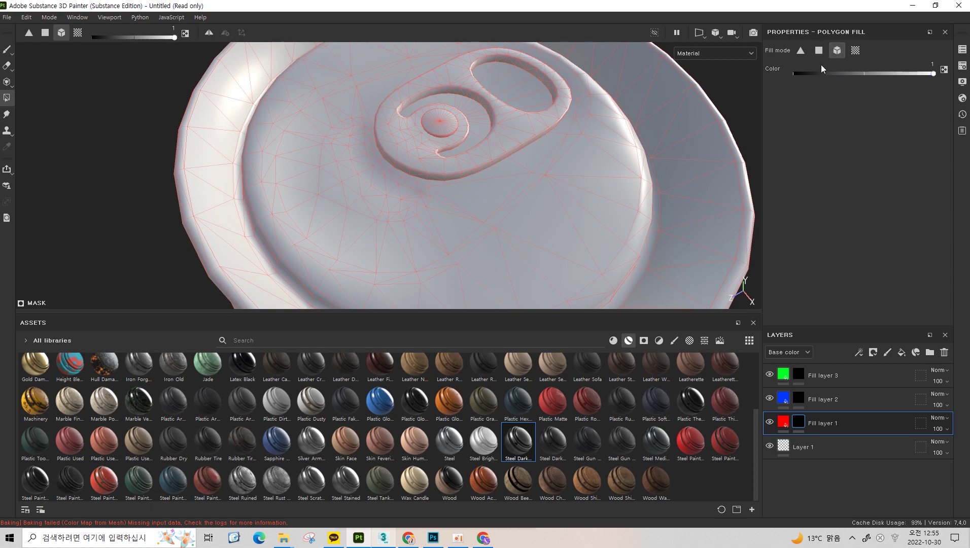
- Mesh-fill the can body red through Fill layer 1's mask and orbit to check it
scroll(541, 211, down, 3)
scroll(381, 212, down, 3)
click(457, 214)
scroll(499, 238, down, 2)
alt+drag(500, 238, 434, 43)
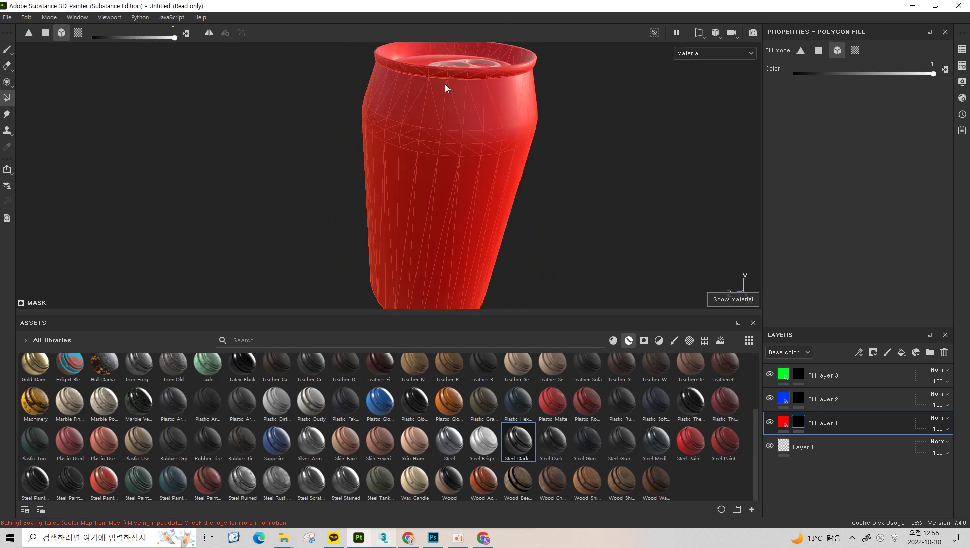
alt+drag(446, 84, 450, 104)
scroll(481, 99, up, 3)
- Inspect the red fill in the UV view's base colour and material channels, then return to 3D
key(F2)
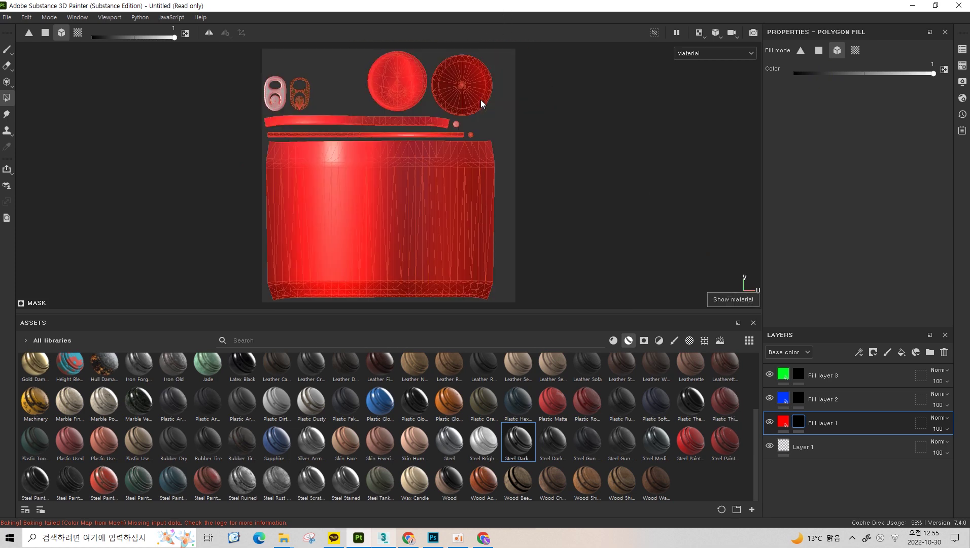
scroll(373, 134, up, 1)
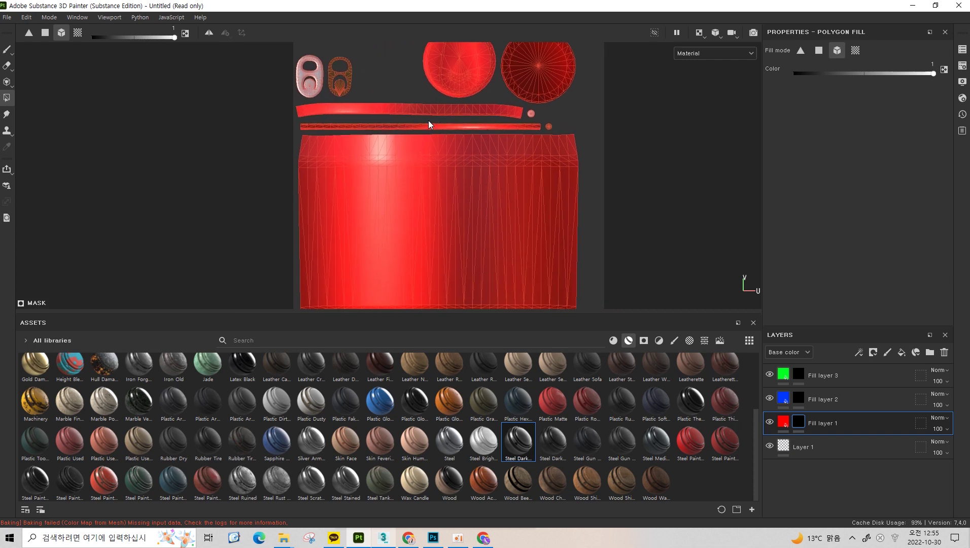
key(c)
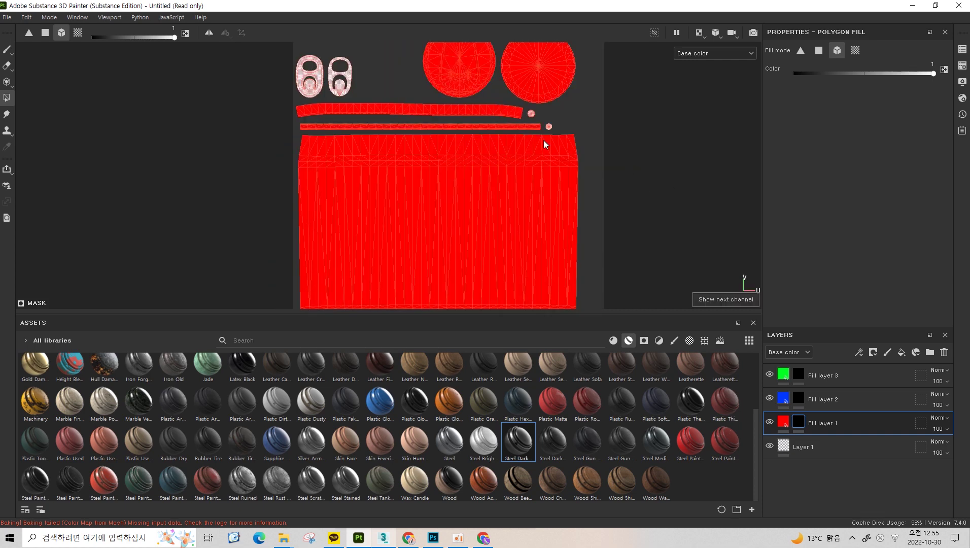
key(m)
key(c)
scroll(518, 153, up, 1)
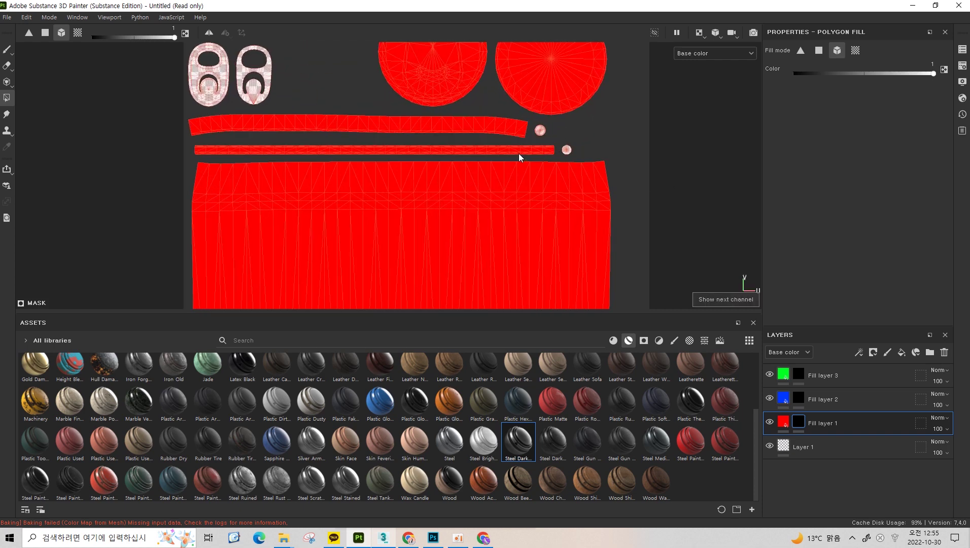
scroll(431, 125, up, 1)
scroll(283, 112, up, 1)
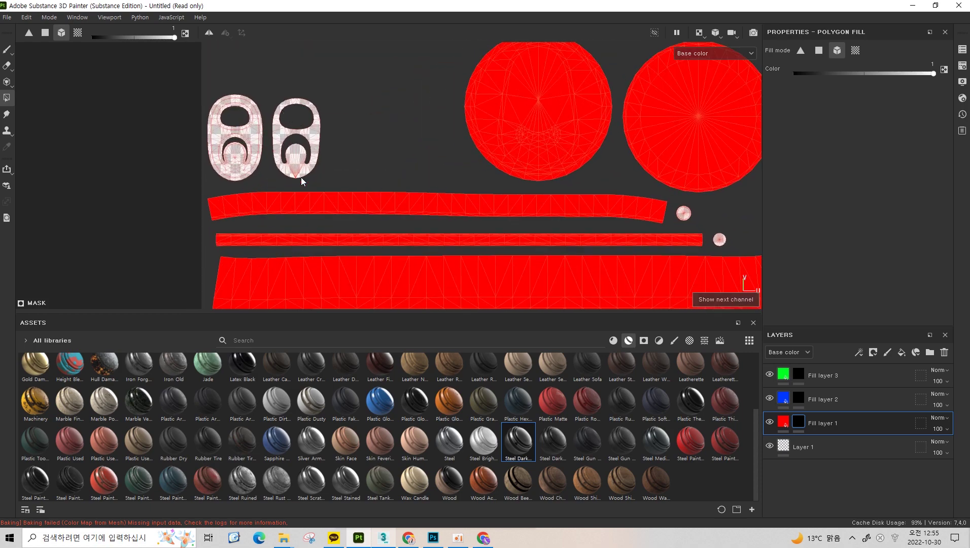
scroll(411, 170, up, 1)
scroll(495, 206, up, 1)
scroll(482, 251, up, 1)
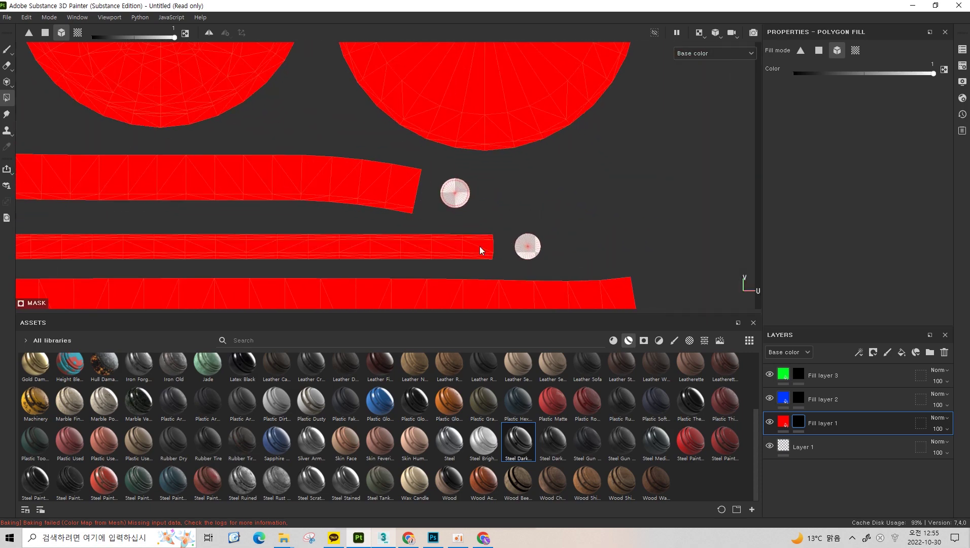
scroll(437, 212, up, 1)
key(F2)
- Select Fill layer 2's mask with Polygon Fill (4) active and zoom in on the pull tab
key(m)
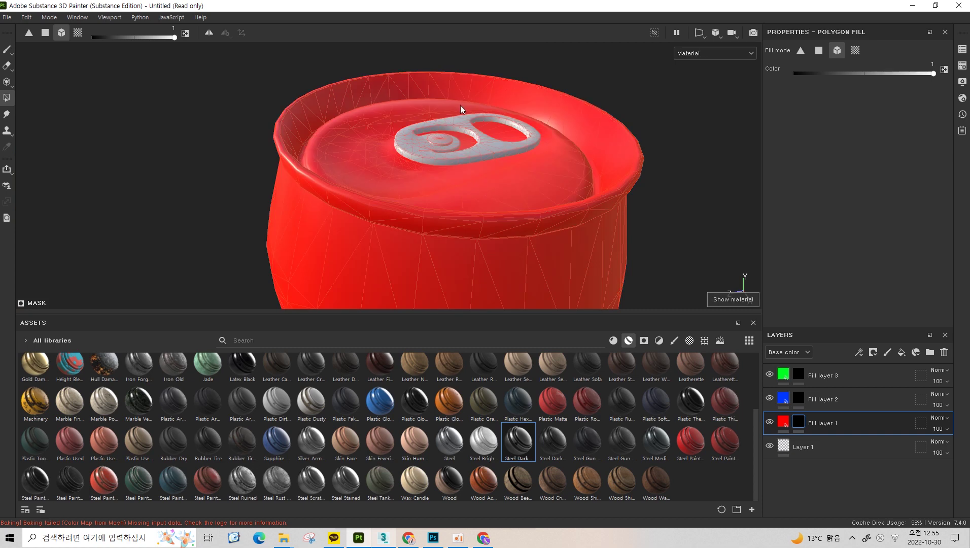
mouse_move(461, 108)
alt+mouse_down()
mouse_move(462, 131)
mouse_move(500, 112)
alt+mouse_up()
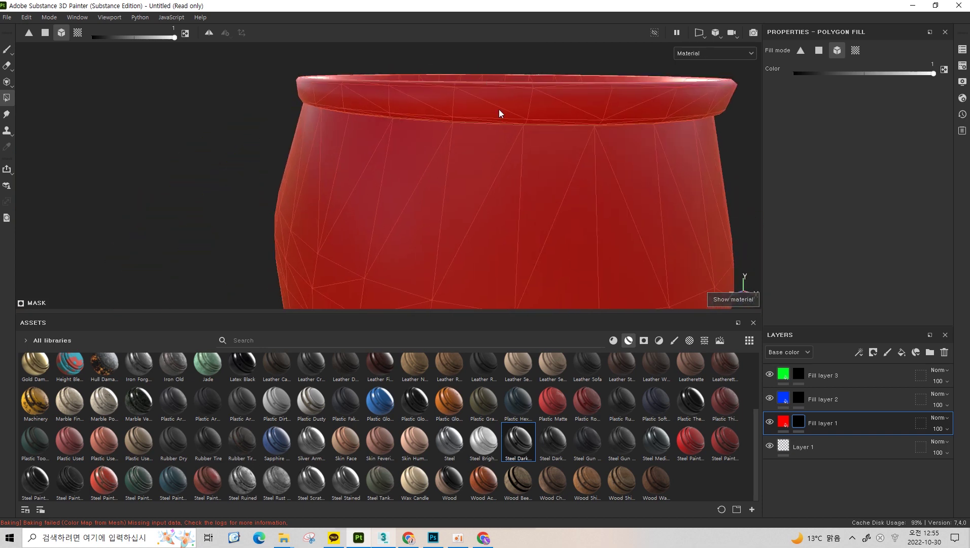
click(784, 423)
mouse_move(558, 182)
alt+mouse_down()
mouse_move(581, 134)
mouse_move(642, 158)
mouse_move(840, 299)
alt+mouse_up()
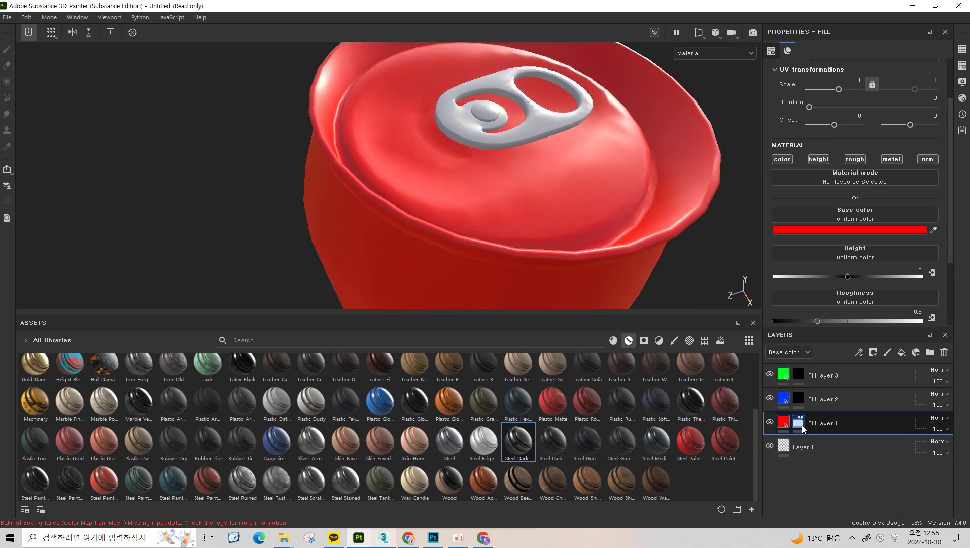
click(786, 426)
middle_drag(613, 201, 558, 119)
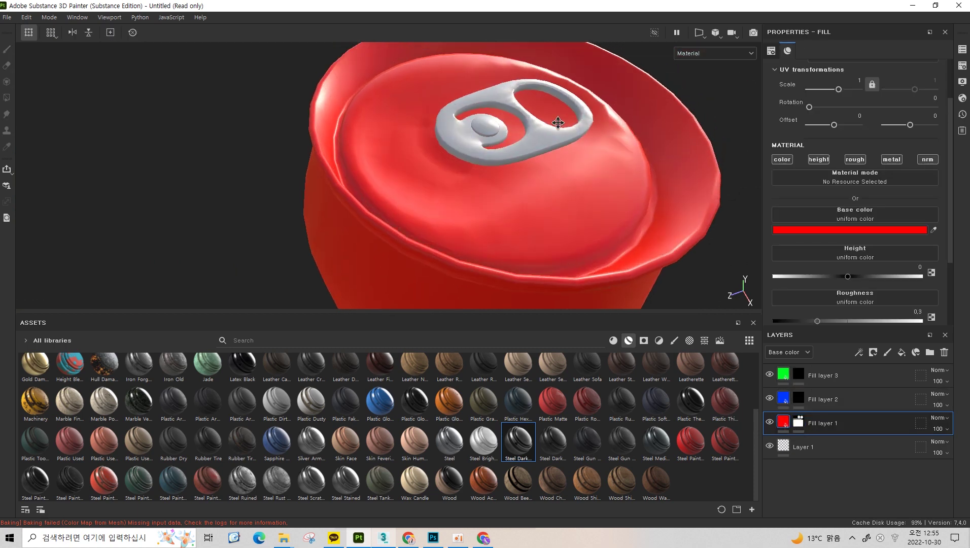
middle_drag(535, 219, 517, 194)
click(799, 400)
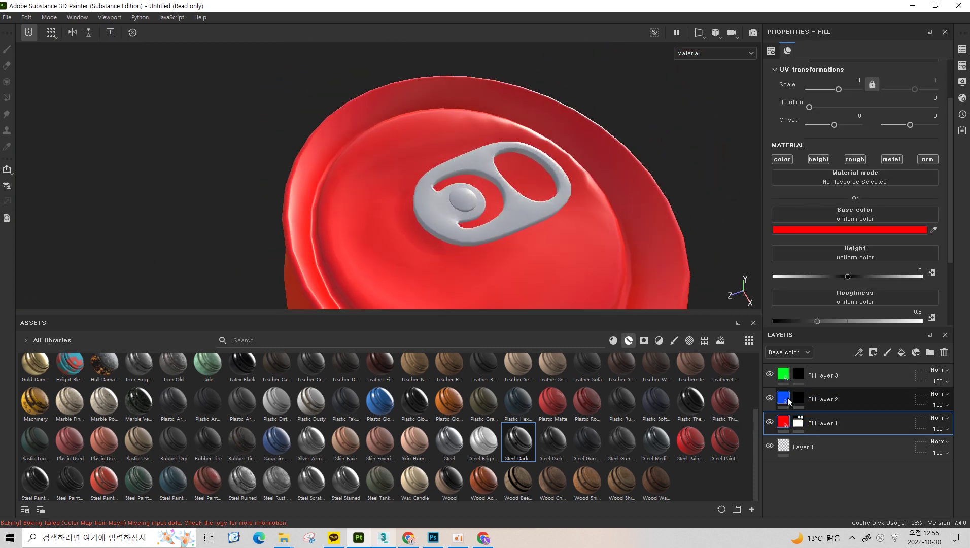
key(4)
scroll(550, 126, up, 2)
scroll(550, 126, up, 2)
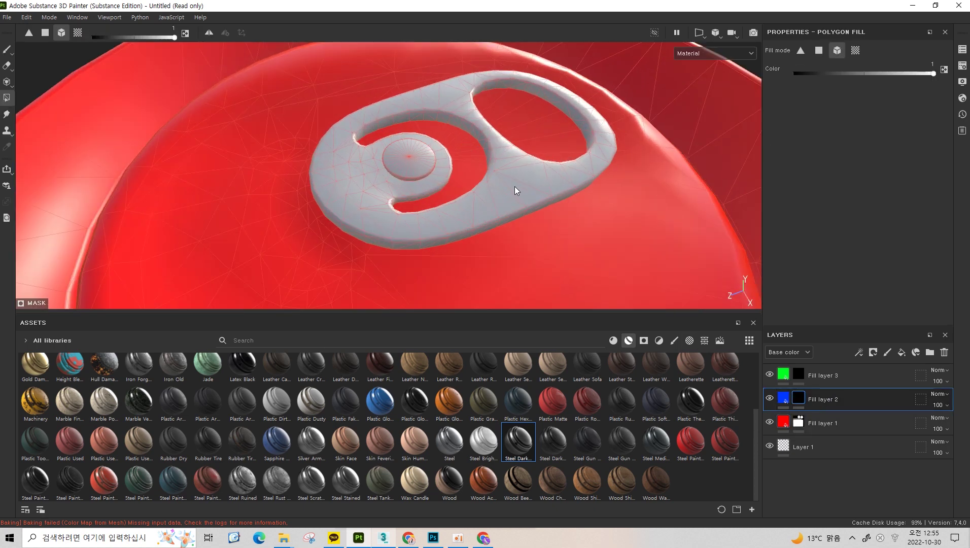
- Polygon-fill the pull tab blue on Fill layer 2's mask and its centre disc green on Fill layer 3's
click(522, 183)
click(803, 382)
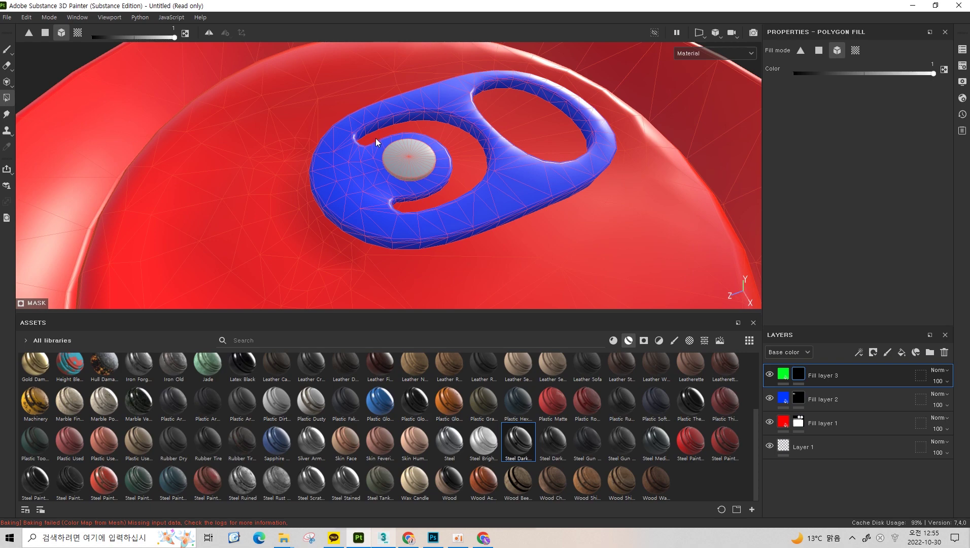
click(424, 163)
scroll(519, 122, down, 5)
scroll(519, 122, down, 3)
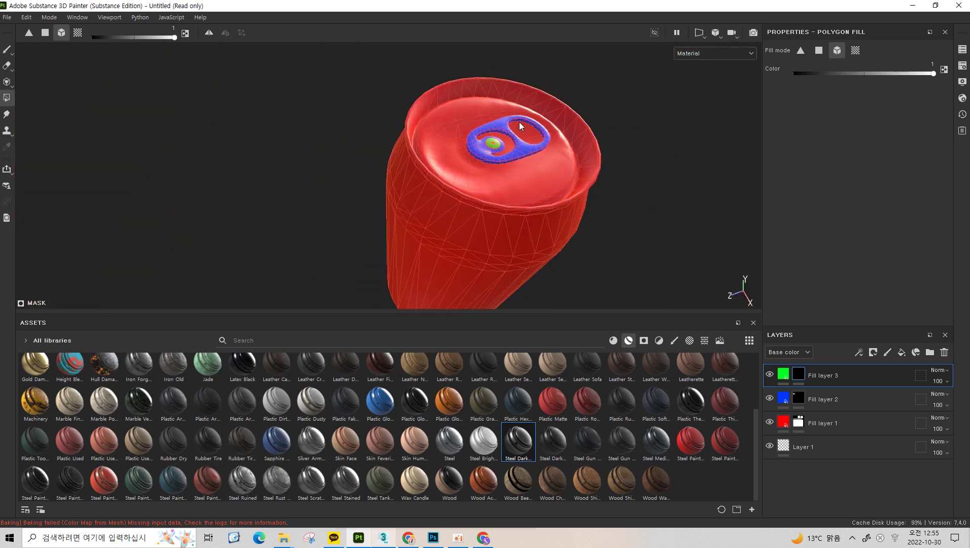
click(7, 49)
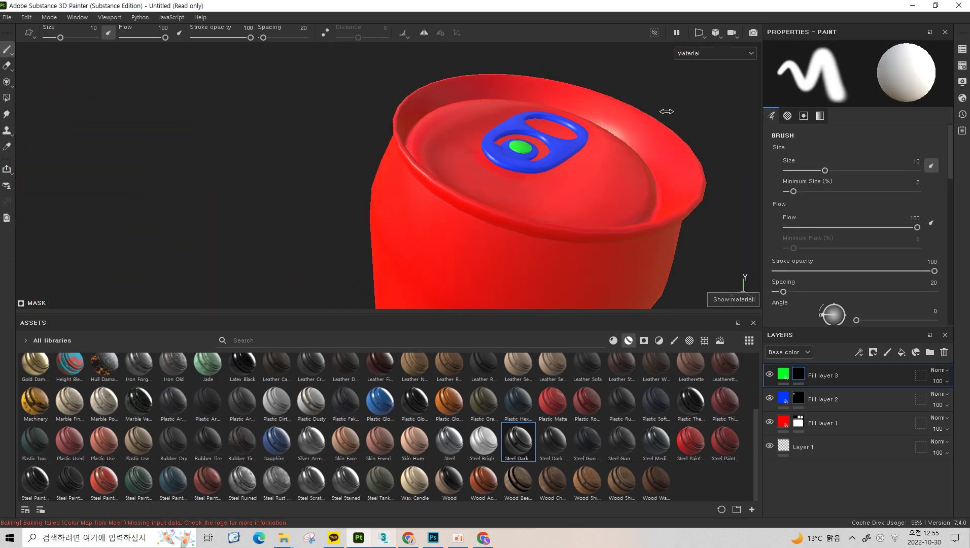
alt+drag(665, 109, 574, 93)
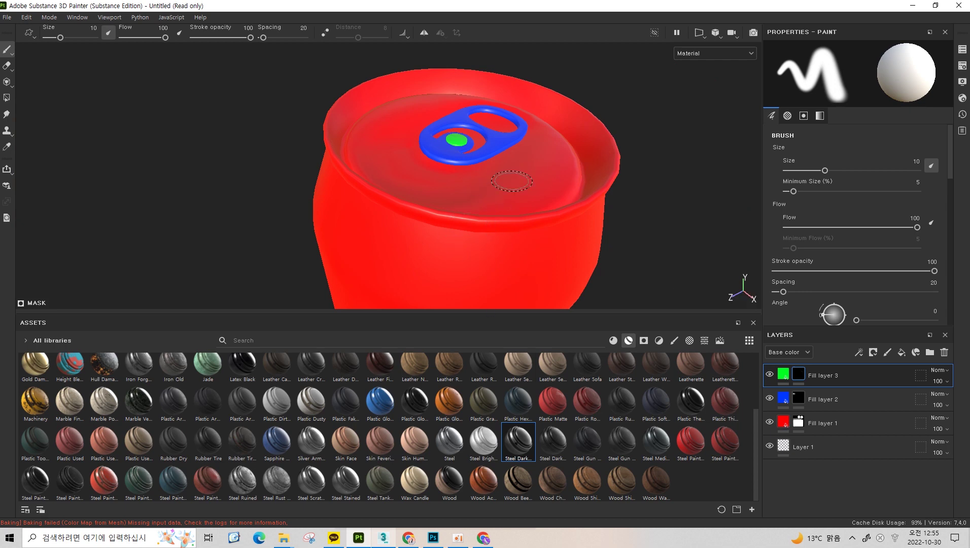
scroll(511, 181, up, 2)
click(822, 423)
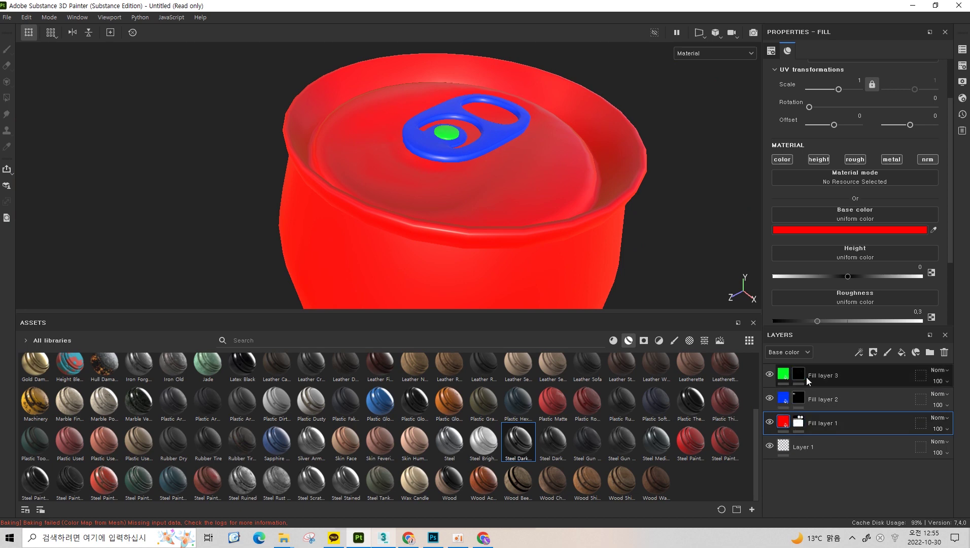
alt+drag(375, 165, 377, 183)
scroll(382, 123, up, 3)
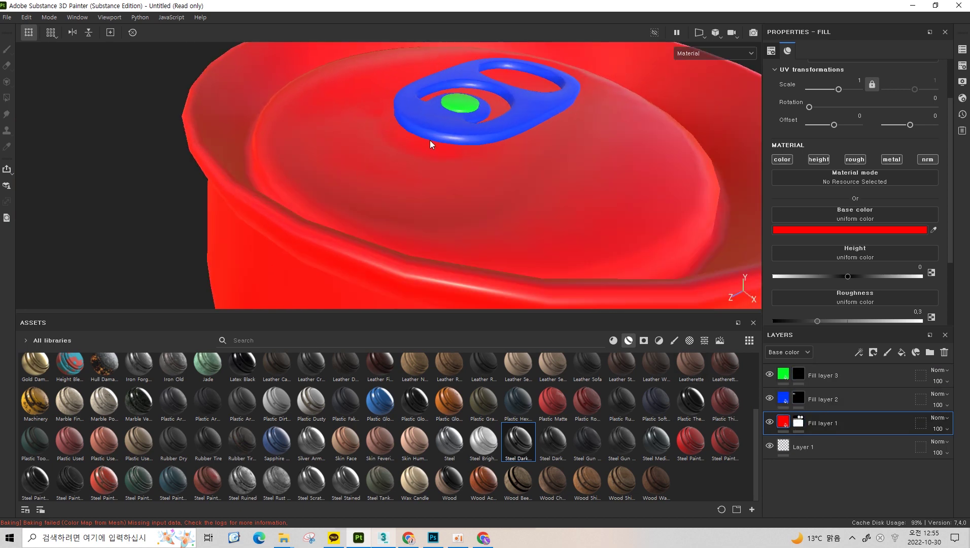
scroll(534, 205, down, 3)
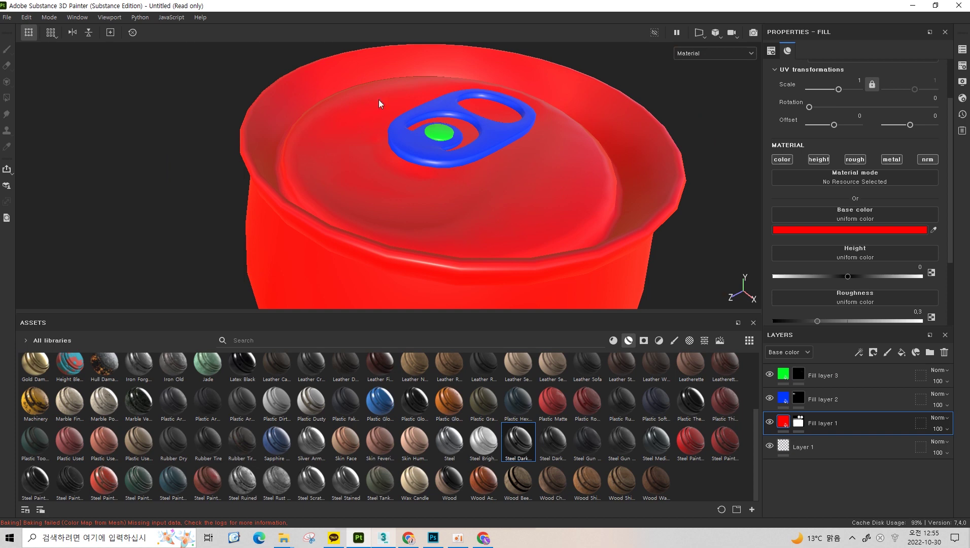
alt+drag(539, 182, 571, 195)
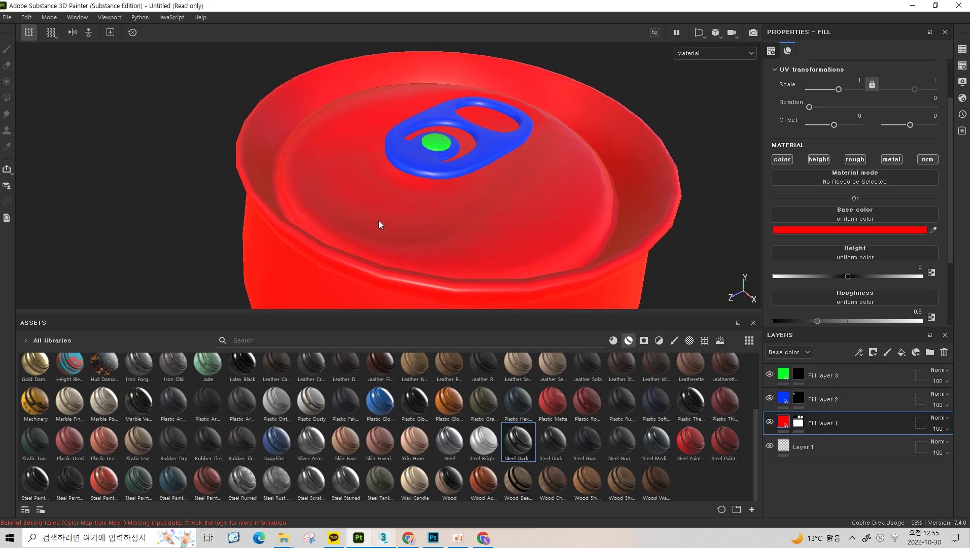
alt+drag(558, 228, 551, 229)
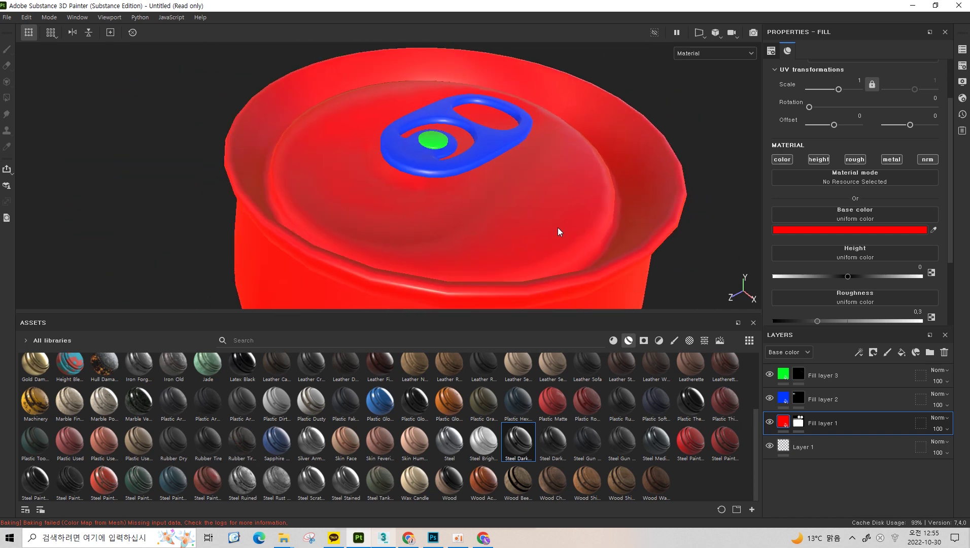
alt+drag(475, 252, 433, 195)
click(798, 423)
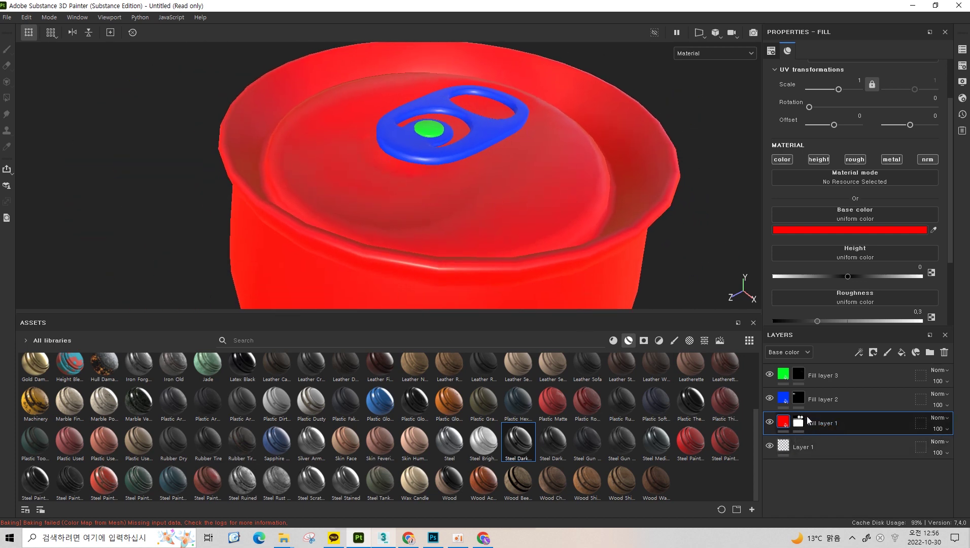
click(784, 423)
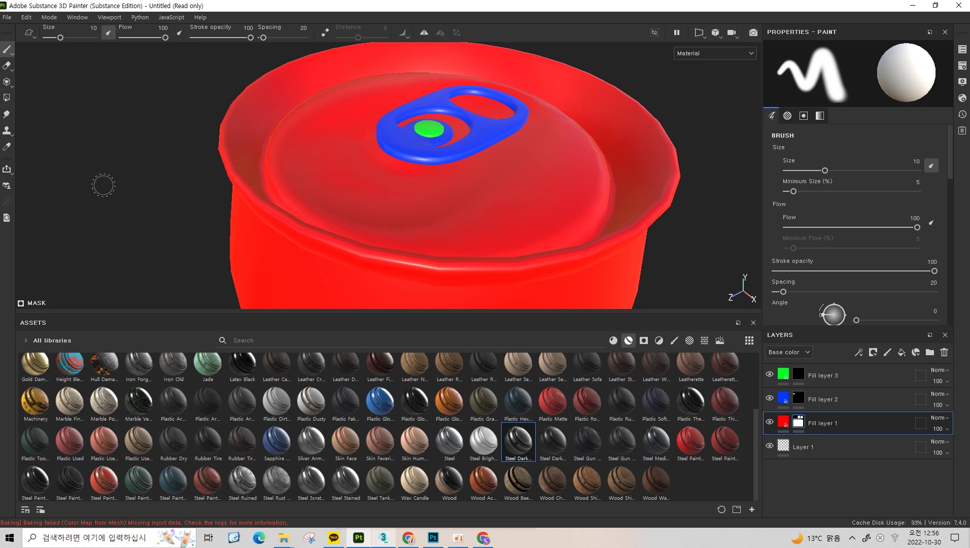
click(784, 399)
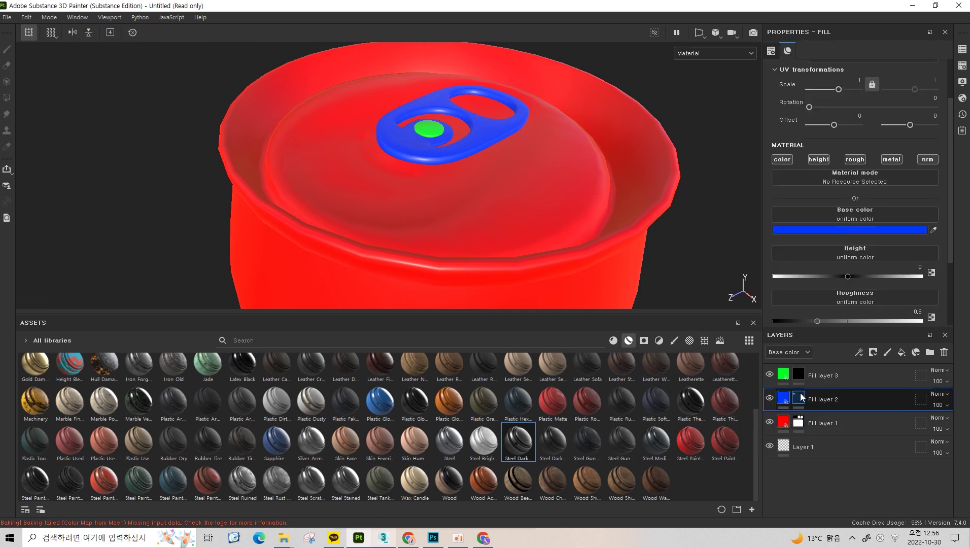
click(799, 399)
alt+drag(493, 118, 455, 167)
click(784, 423)
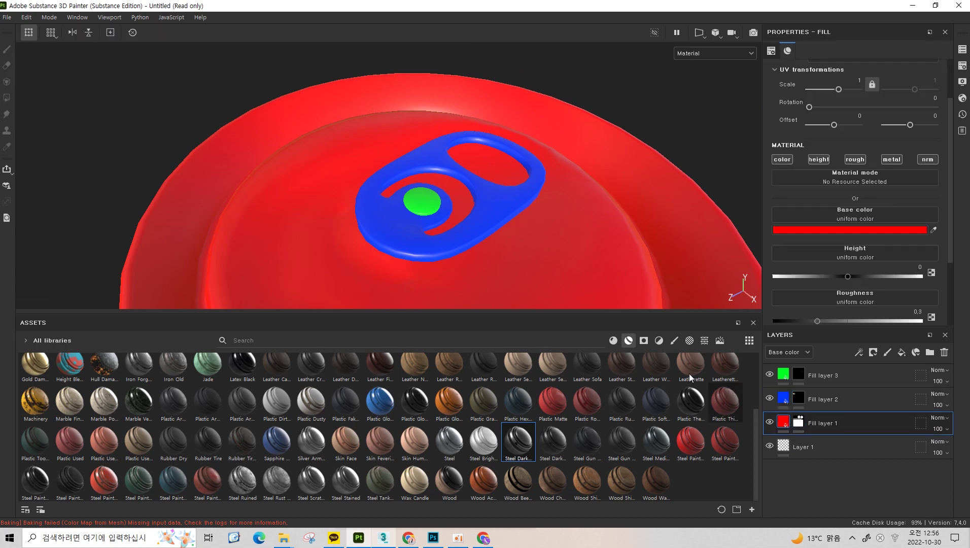
mouse_move(508, 244)
alt+mouse_down()
mouse_move(537, 217)
mouse_move(559, 233)
alt+mouse_up()
click(800, 423)
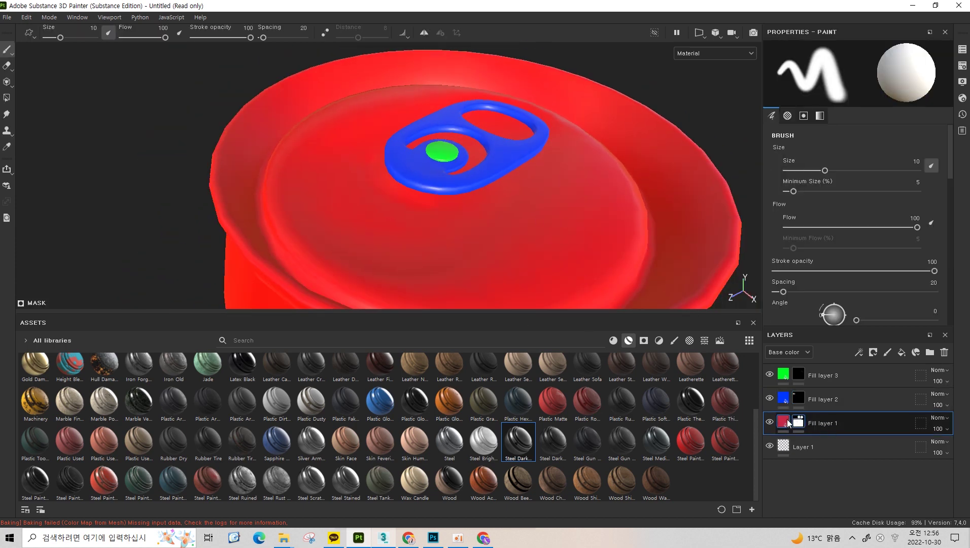
- Add a layer folder above Fill layer 1 and name it can_base
click(900, 354)
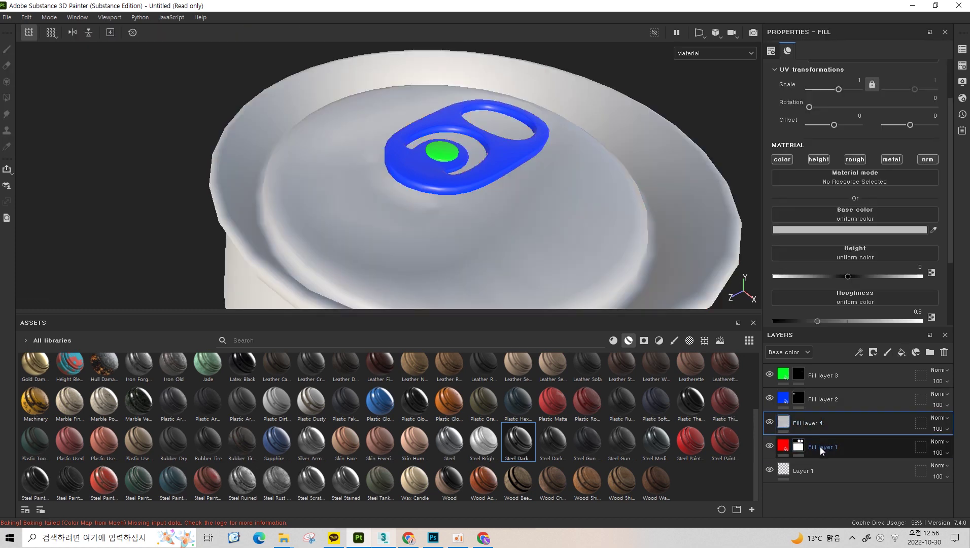
click(820, 447)
click(835, 422)
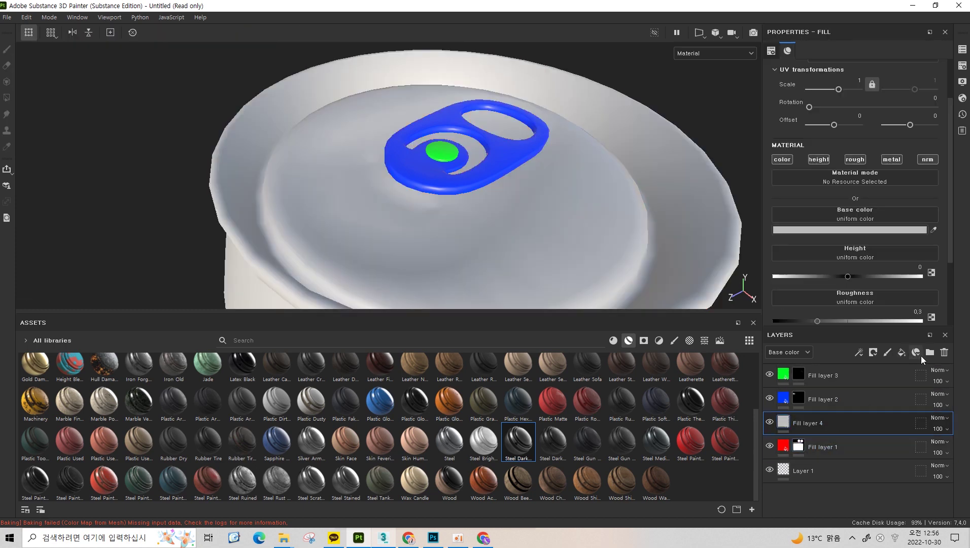
click(929, 353)
double_click(819, 423)
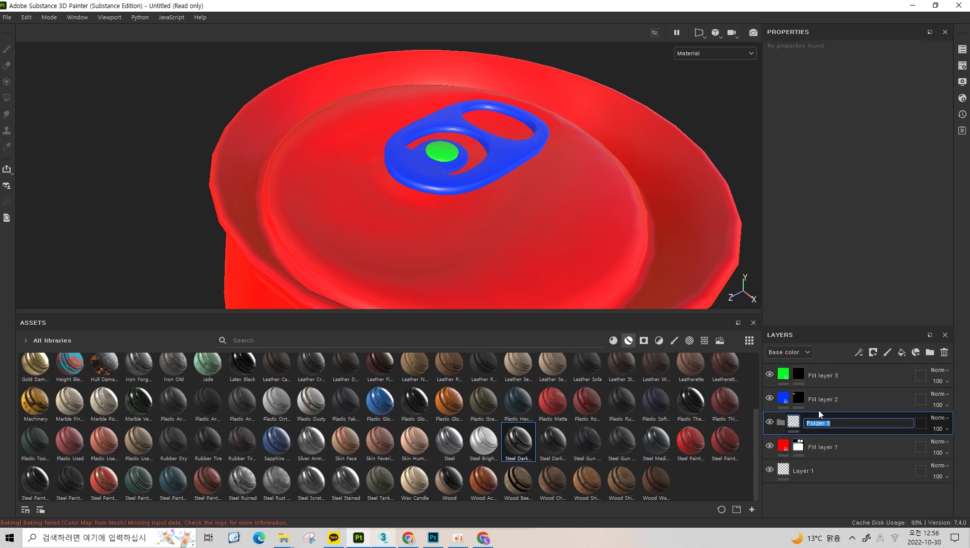
text(can_base)
key(Return)
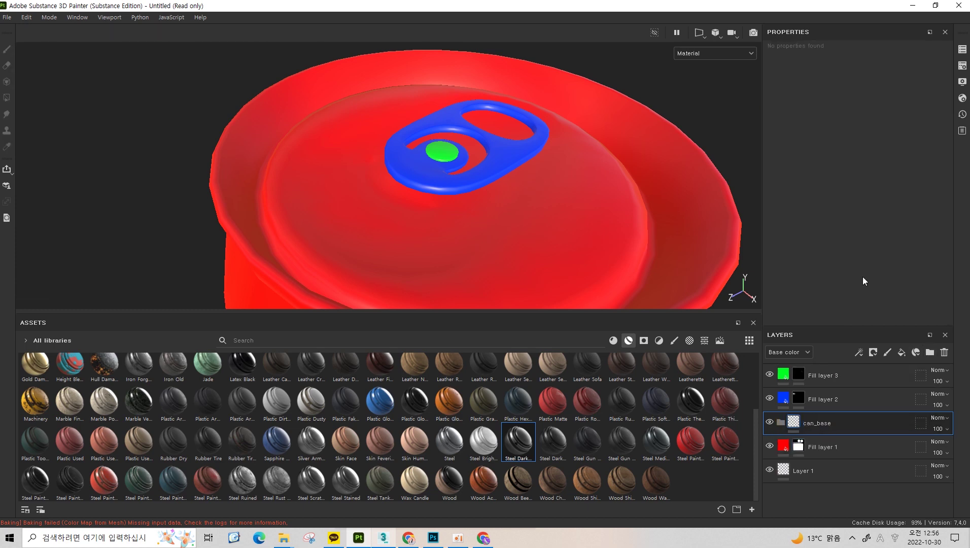
- Add a folder named can_deco01 and duplicate it as can_deco02
click(929, 350)
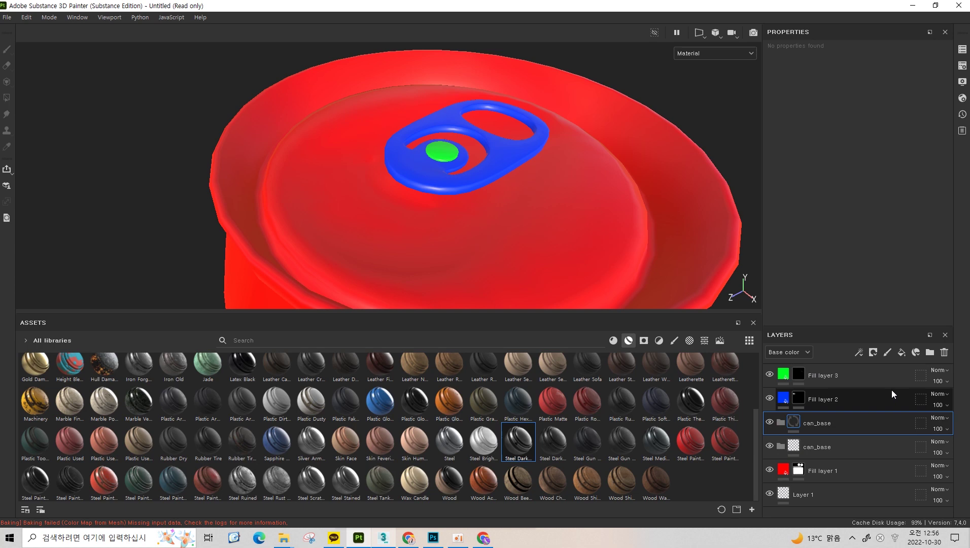
double_click(818, 423)
text(ca)
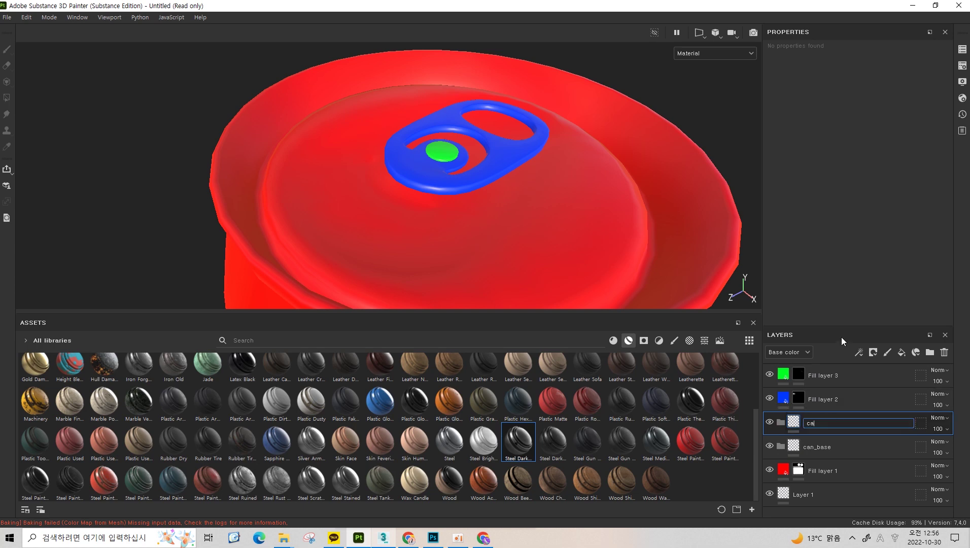
text(n_deco01)
key(Return)
key(ctrl+d)
double_click(825, 423)
text(can_deco02)
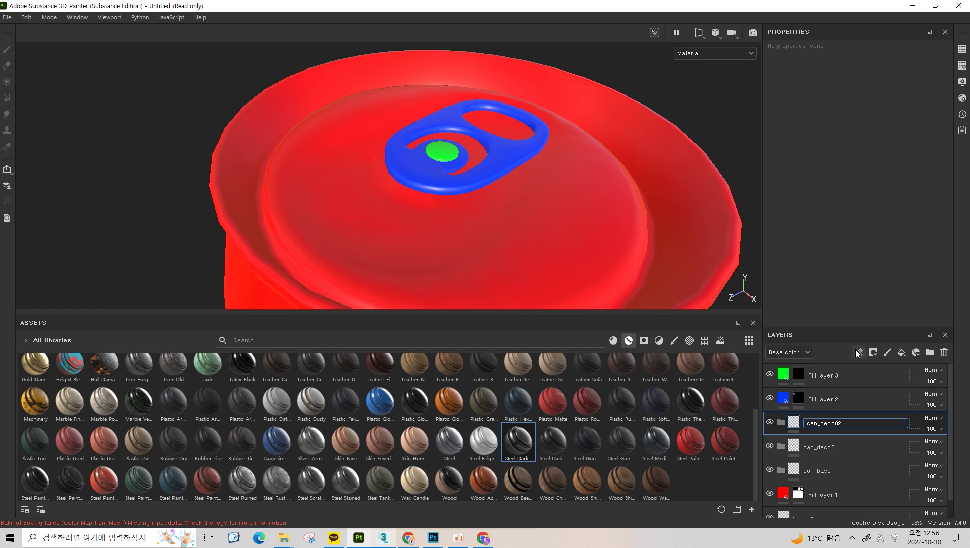
key(Return)
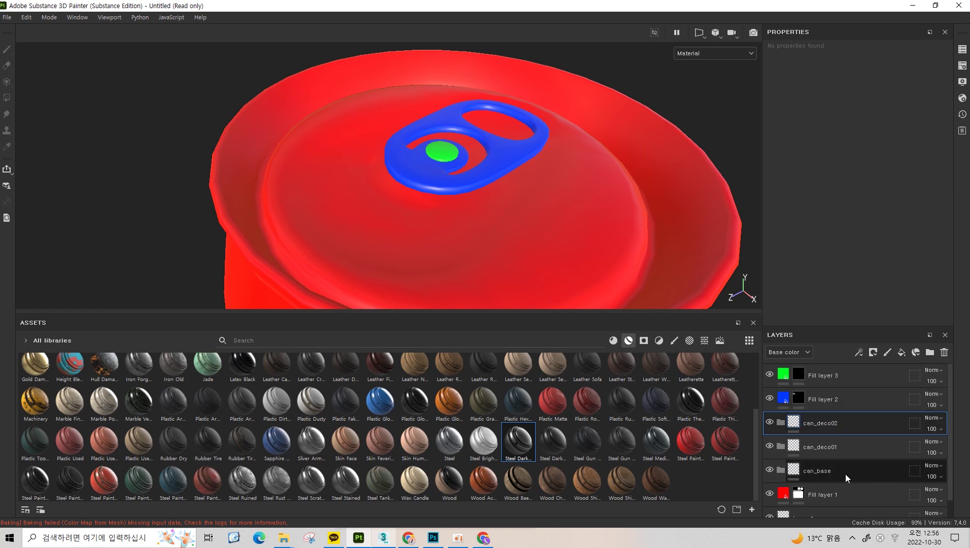
scroll(845, 474, down, 1)
click(835, 484)
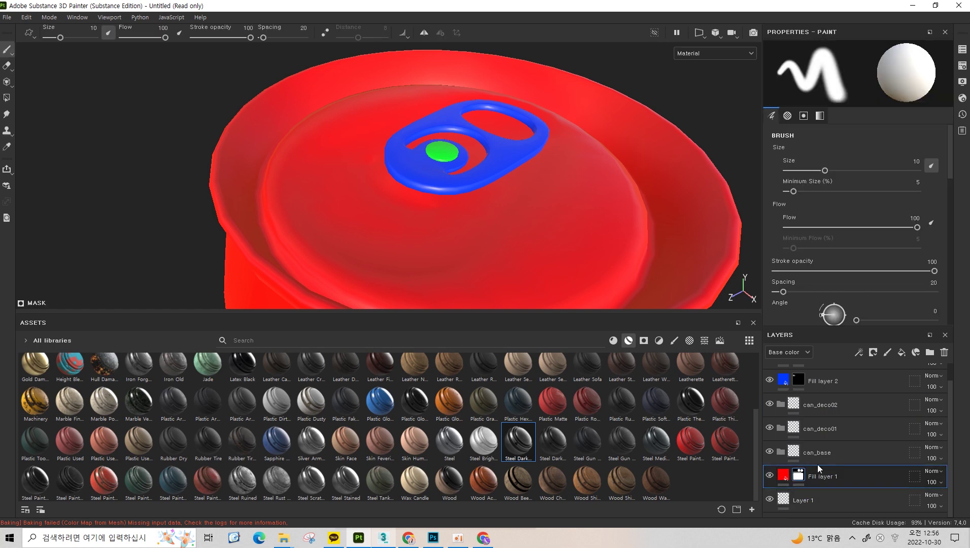
- Add black masks to the can_base, can_deco01 and can_deco02 folders
click(818, 456)
right_click(818, 456)
click(903, 25)
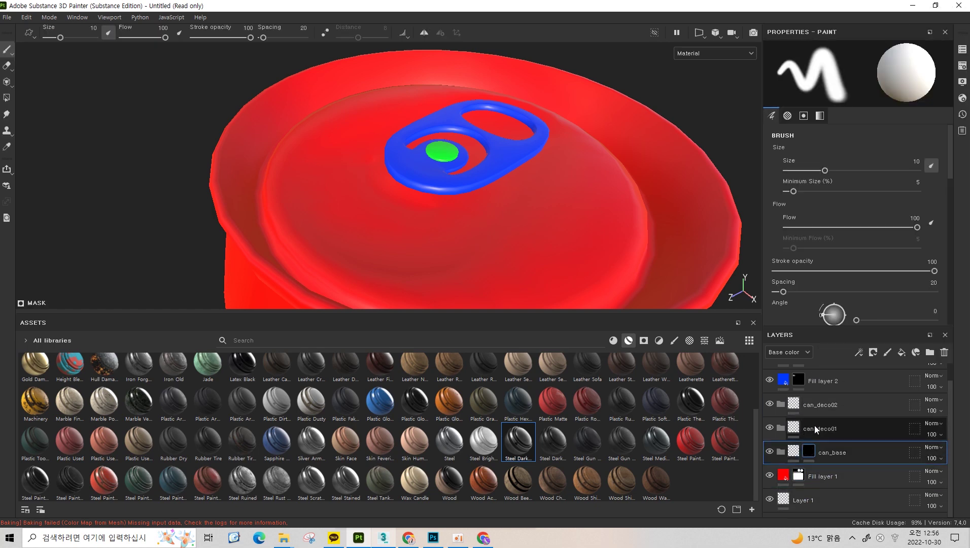
right_click(814, 426)
click(897, 22)
right_click(844, 403)
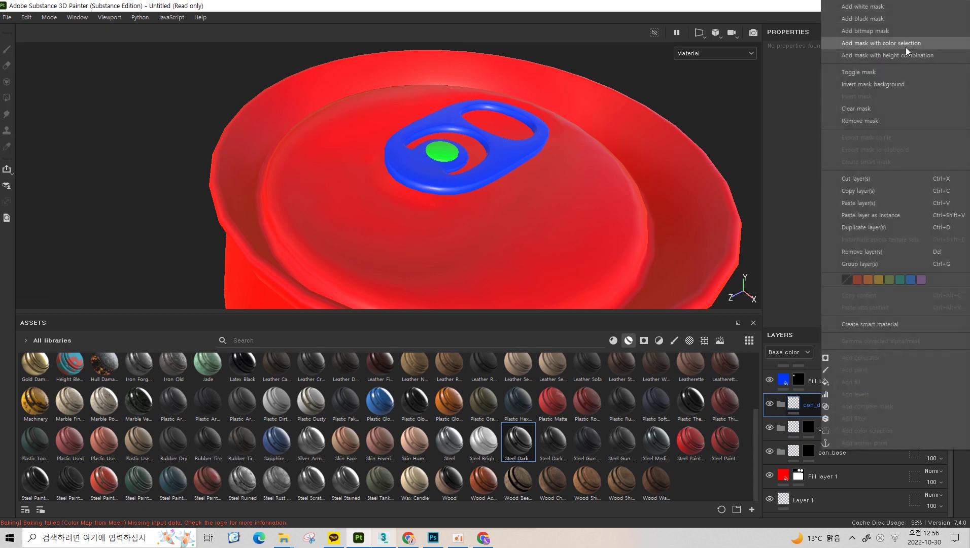
click(901, 23)
- Remove the masks from Fill layers 1, 2 and 3, and move Fill layer 3 into can_deco02
click(851, 474)
right_click(851, 474)
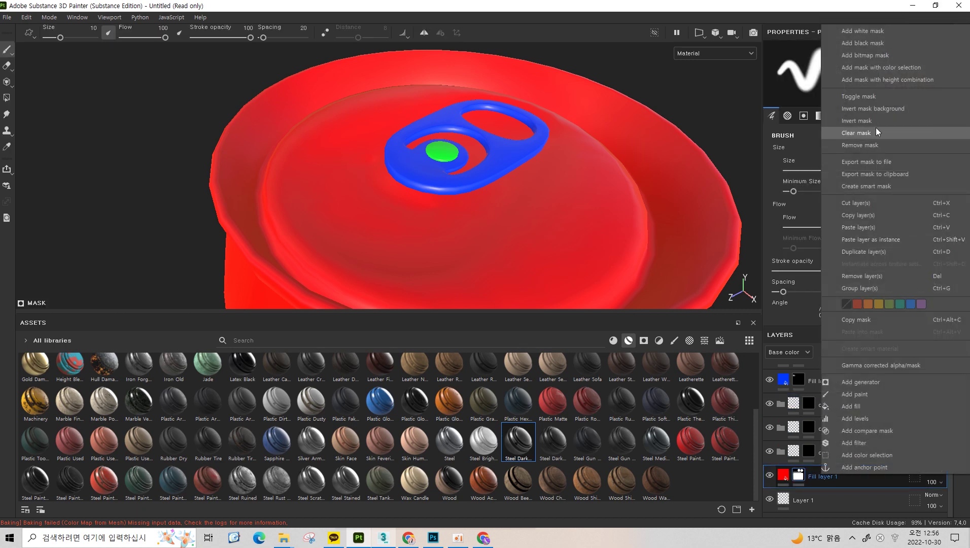
click(862, 145)
right_click(833, 389)
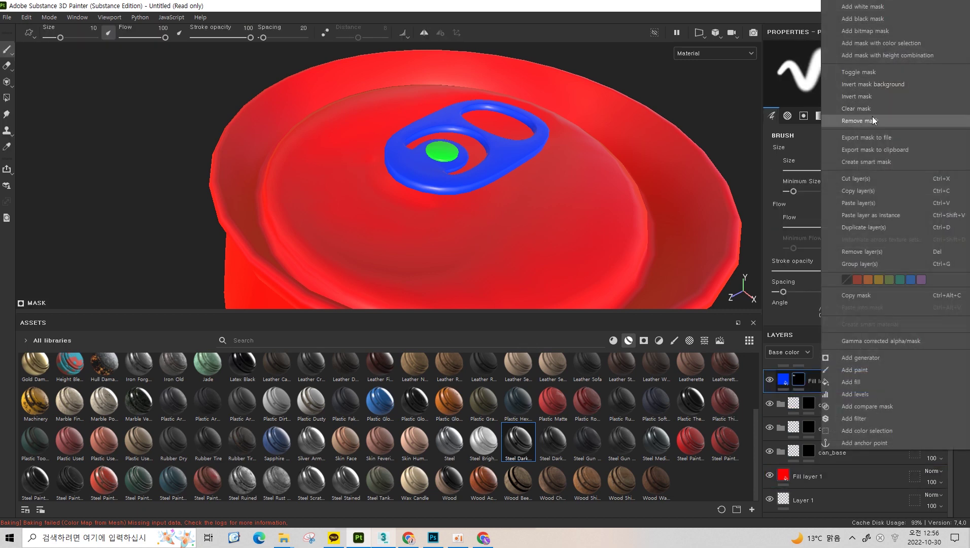
click(860, 120)
click(820, 375)
right_click(820, 375)
click(886, 120)
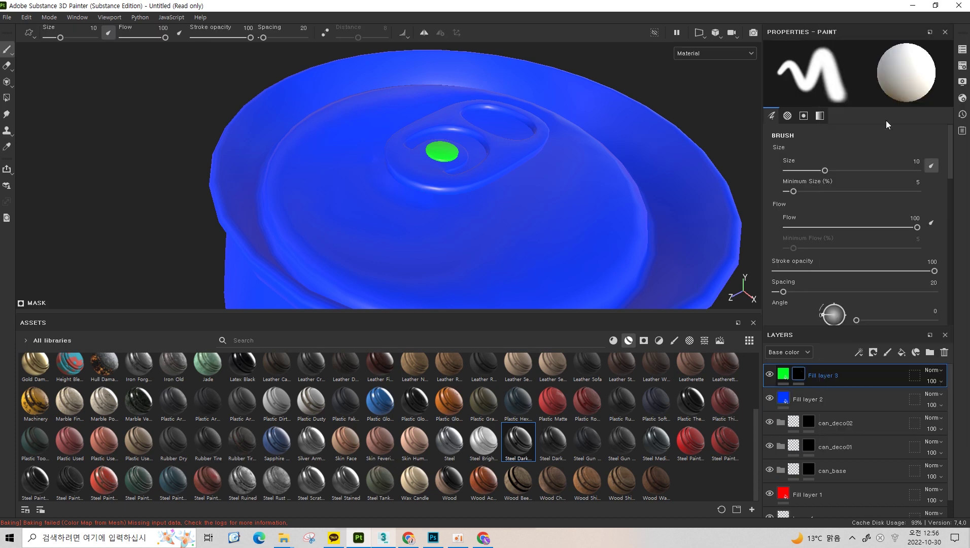
mouse_move(827, 379)
mouse_down()
mouse_move(843, 424)
mouse_move(829, 442)
mouse_up()
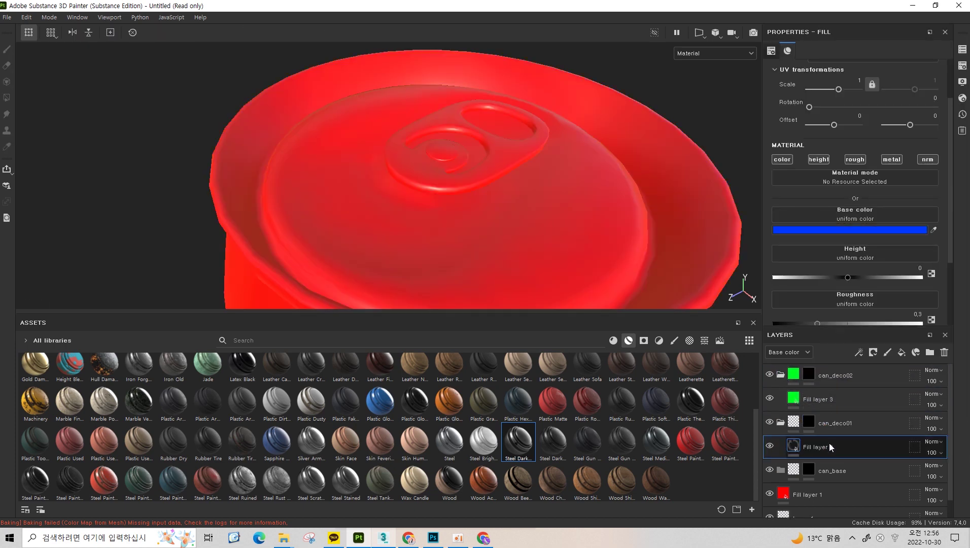
- Place Fill layer 2 inside can_deco01 and Fill layer 1 inside can_base, turning the can white
drag(806, 481, 832, 449)
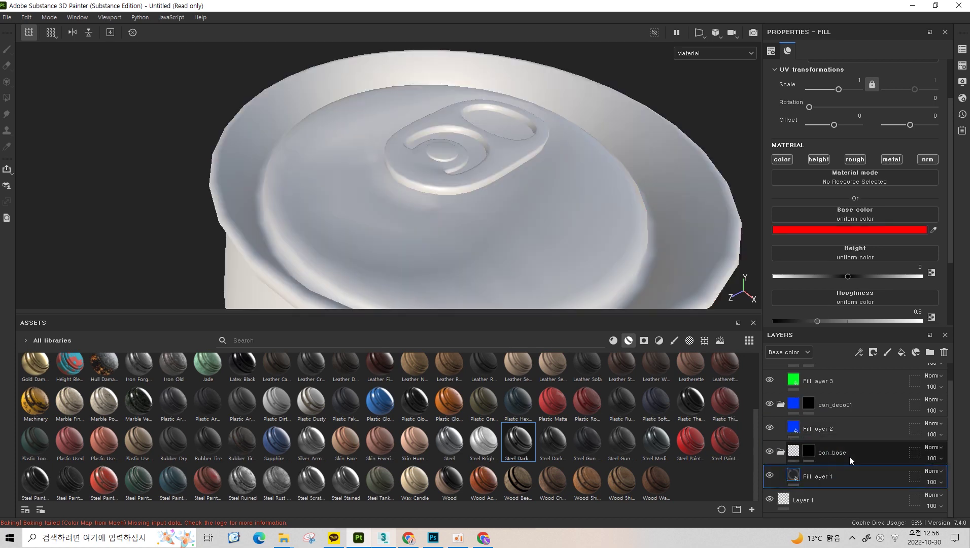
click(809, 457)
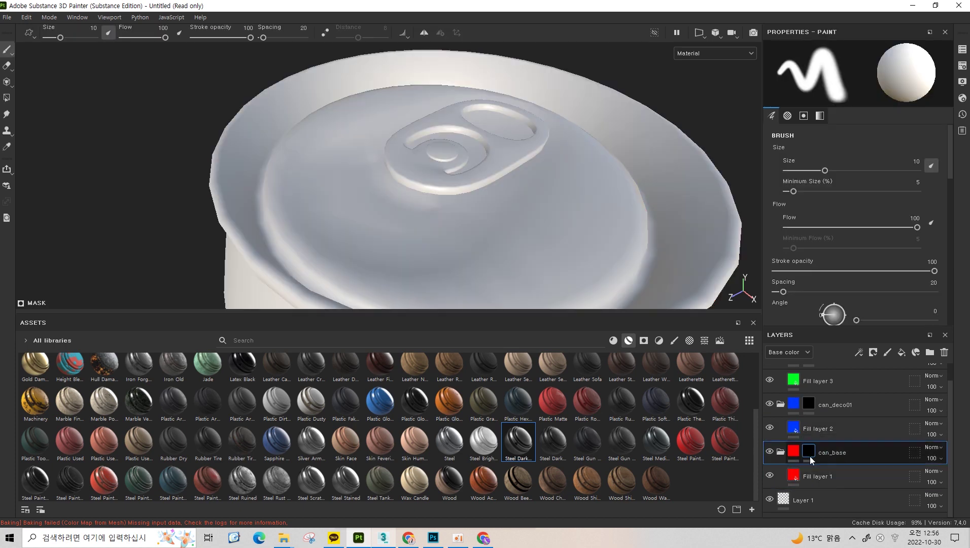
click(7, 85)
- With mesh polygon fill, fill the can body and the pull tab's centre disc white in the group masks
click(6, 99)
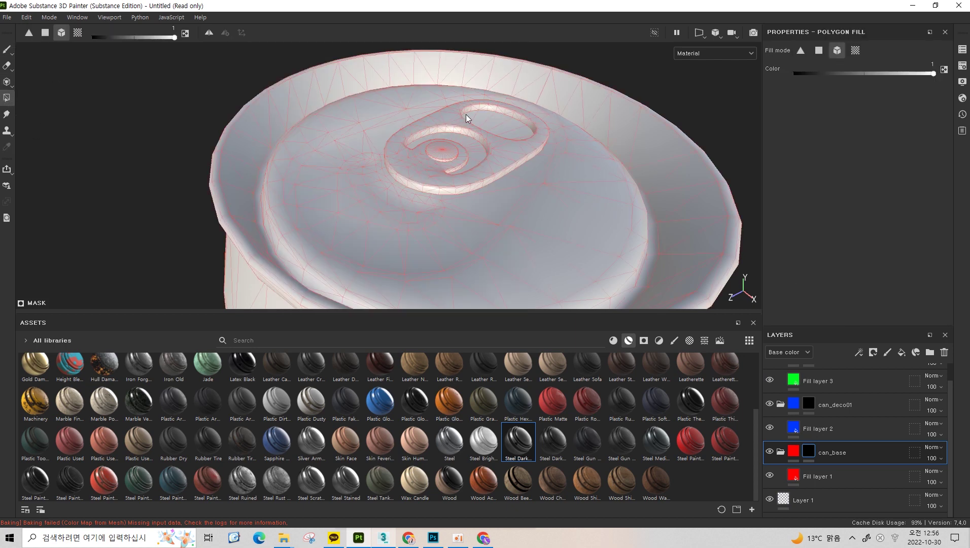
click(601, 224)
click(814, 403)
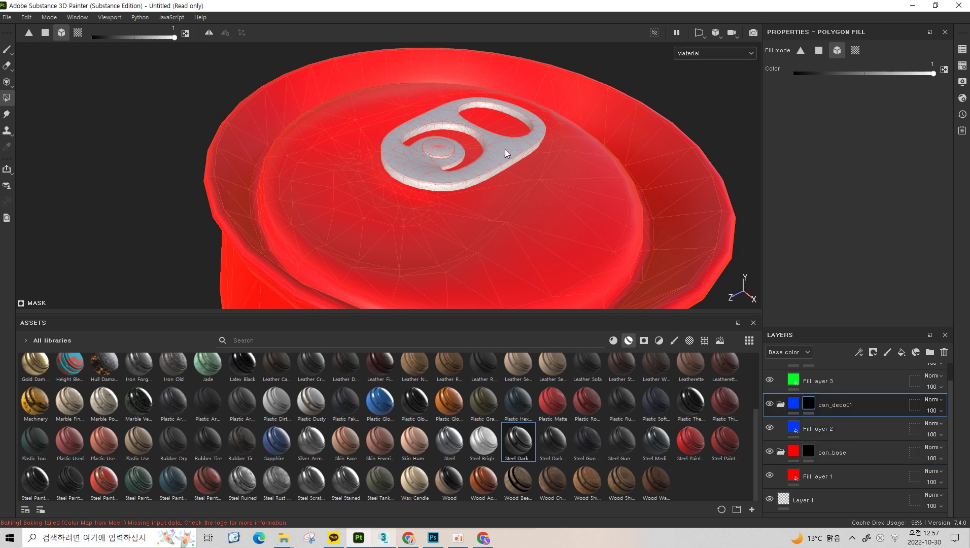
key(x)
click(522, 138)
alt+drag(523, 147, 609, 228)
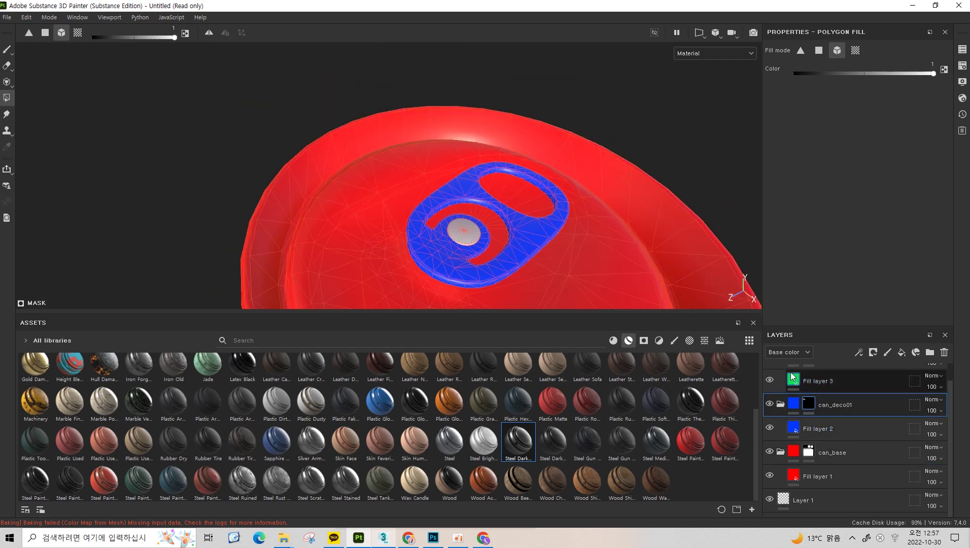
scroll(808, 386, up, 1)
click(809, 385)
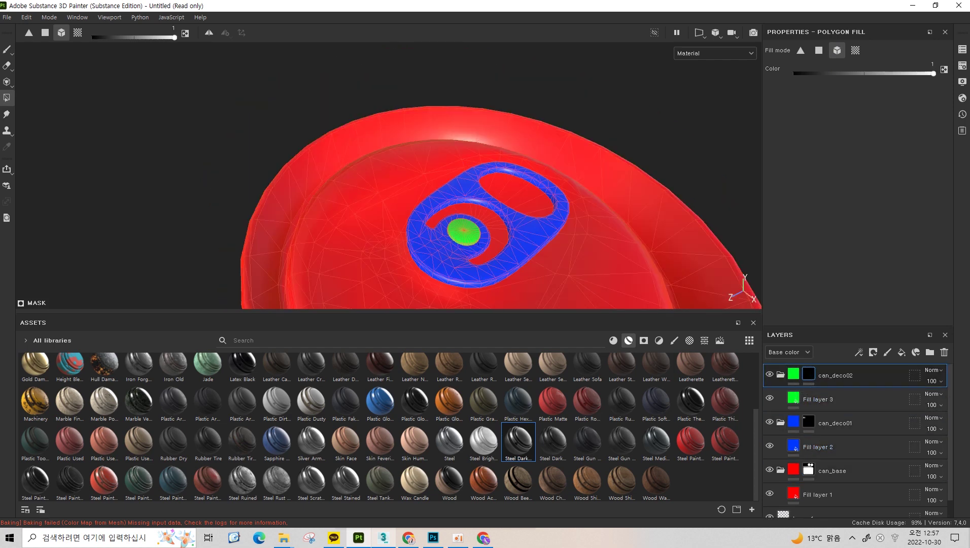
- Slightly adjust the red base colour of the can_base fill layer
key(1)
key(f)
click(833, 471)
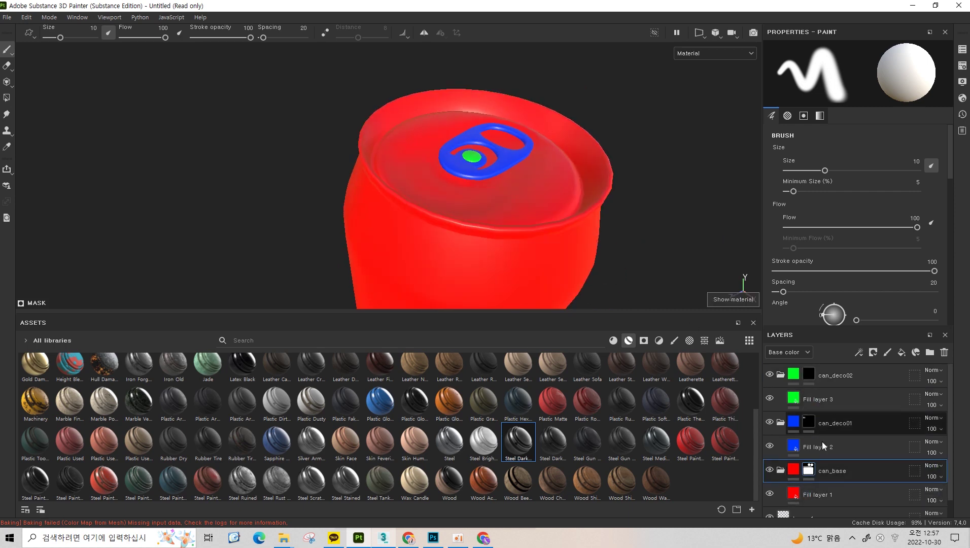
click(822, 495)
click(843, 230)
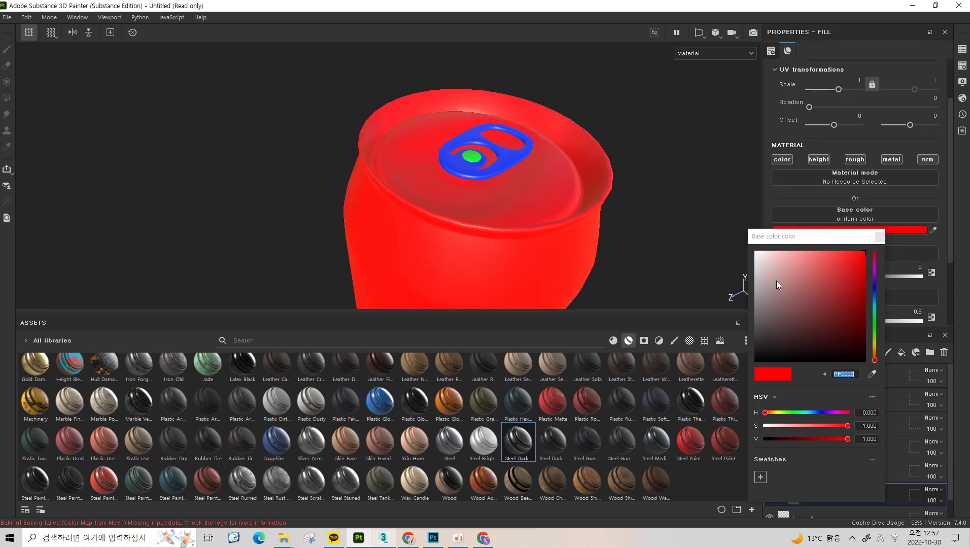
drag(777, 280, 865, 255)
click(879, 237)
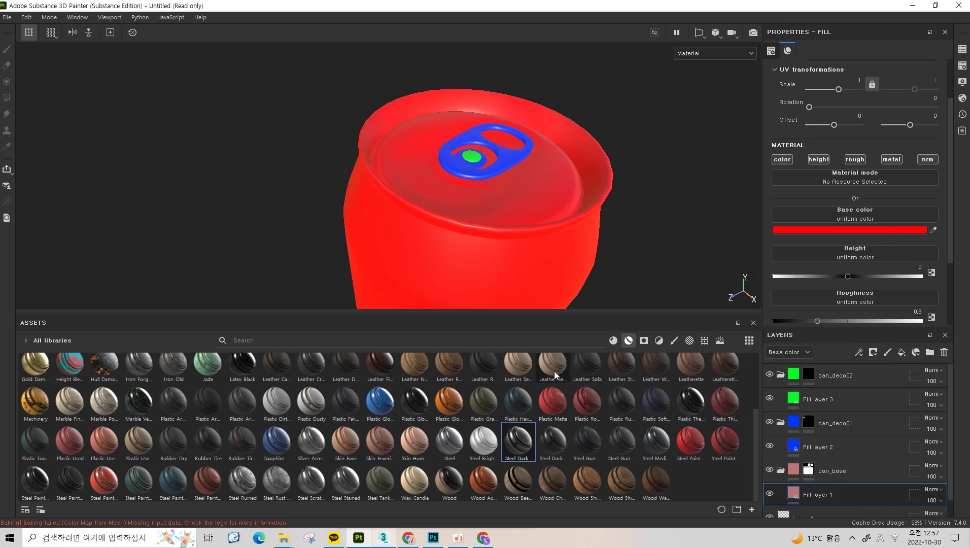
- Replace the red body fill with the Wood Walnut material, discarding a trial Leather Rough
drag(450, 365, 854, 473)
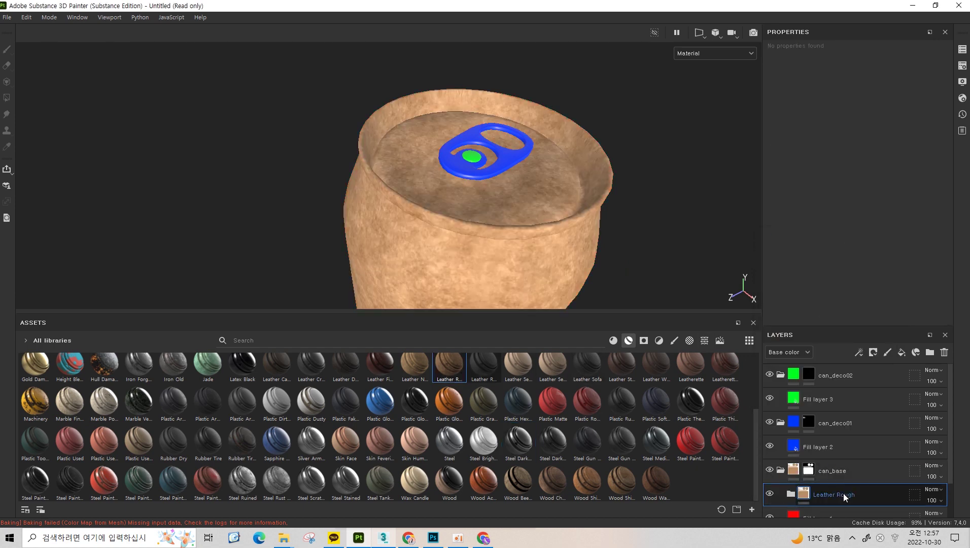
scroll(844, 494, down, 2)
click(850, 477)
key(Delete)
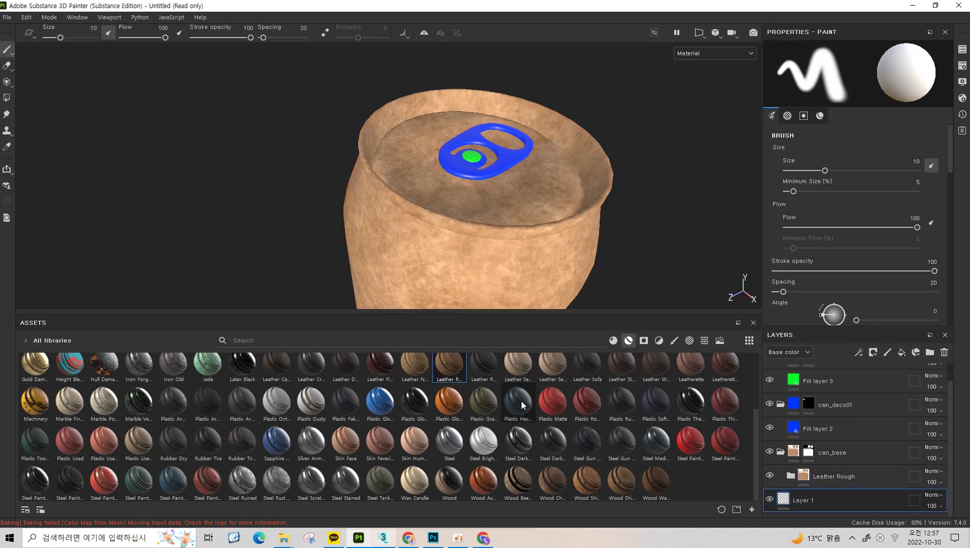
click(826, 485)
key(Delete)
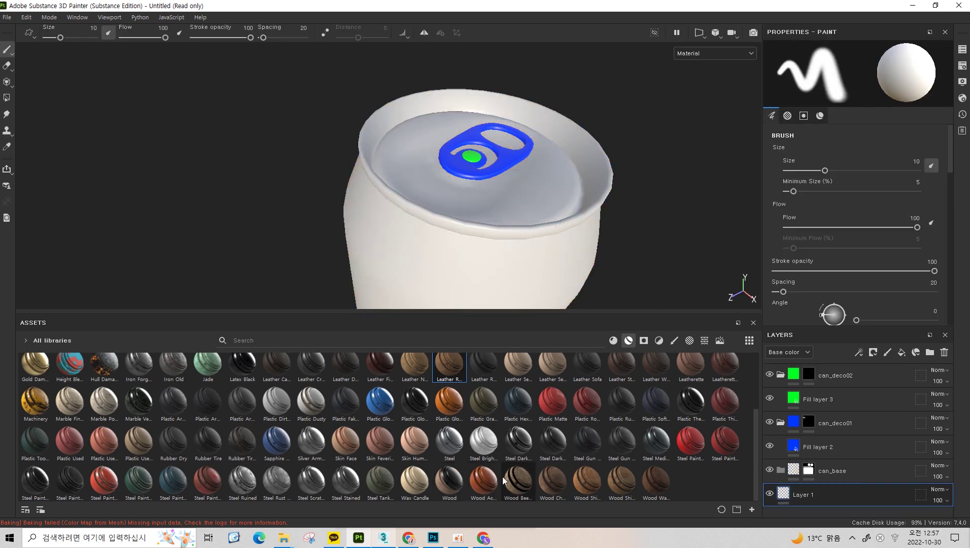
drag(656, 483, 821, 472)
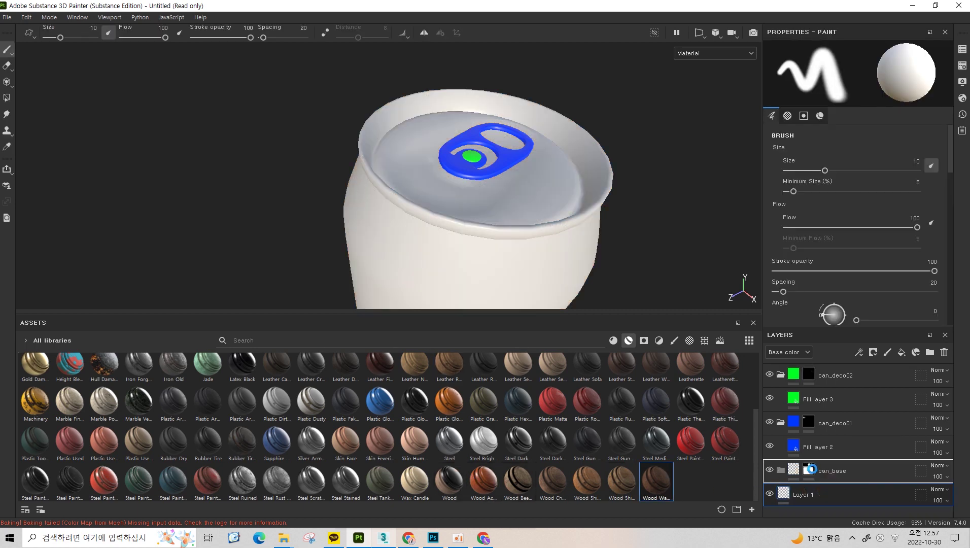
- Replace the pull tab and centre disc fills with Steel Painted and Machinery materials
click(820, 446)
key(Delete)
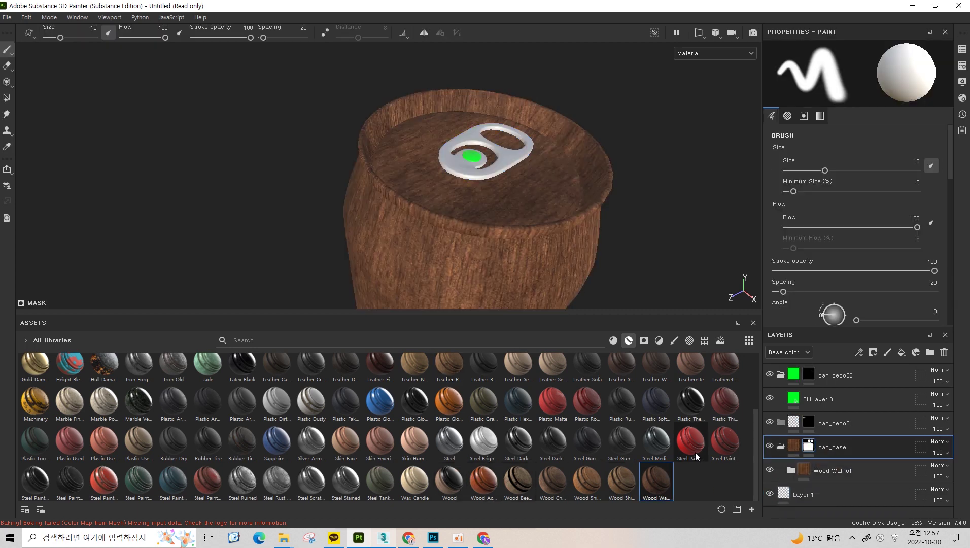
mouse_move(690, 441)
mouse_down()
mouse_move(838, 412)
mouse_move(840, 421)
mouse_up()
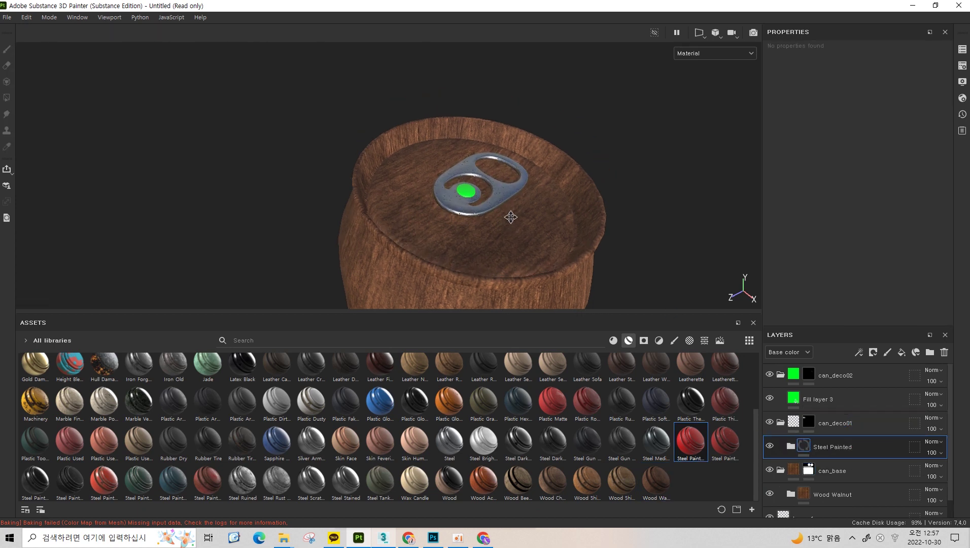
scroll(508, 234, up, 5)
click(785, 396)
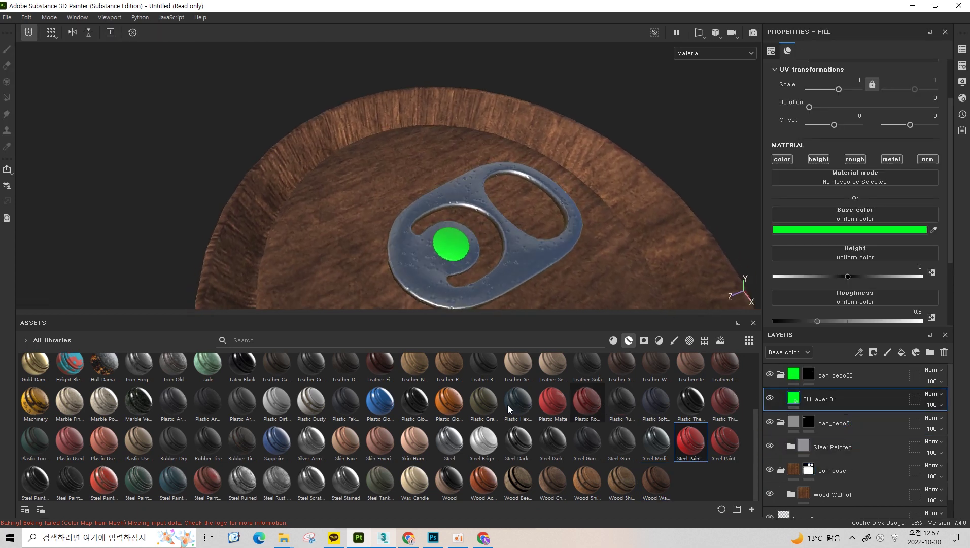
key(Delete)
drag(21, 415, 860, 379)
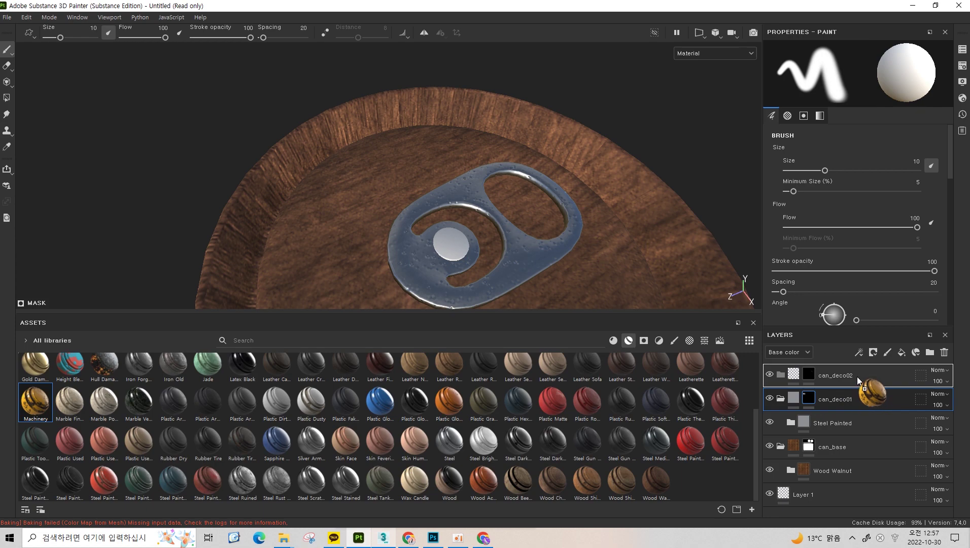
drag(860, 379, 863, 386)
- Collapse the can_deco02 and can_deco01 groups and view the can from the side
scroll(512, 213, down, 5)
mouse_move(520, 260)
alt+mouse_down()
mouse_move(481, 174)
mouse_move(498, 155)
mouse_move(466, 140)
mouse_move(459, 168)
mouse_move(477, 152)
mouse_move(487, 157)
alt+mouse_up()
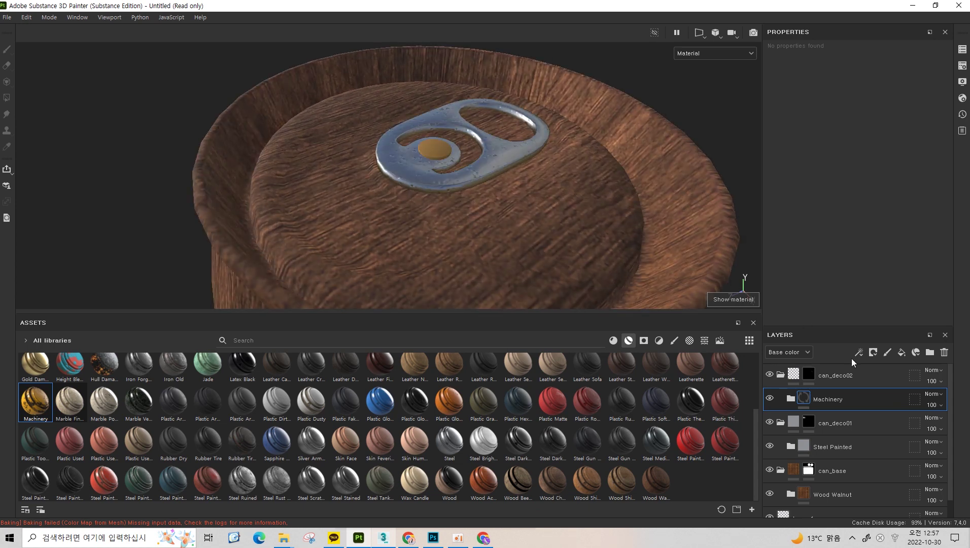
click(780, 374)
click(780, 399)
- Expand can_base and Wood Walnut's sublayers, select the can_base mask, and switch to Polygon Fill
click(780, 423)
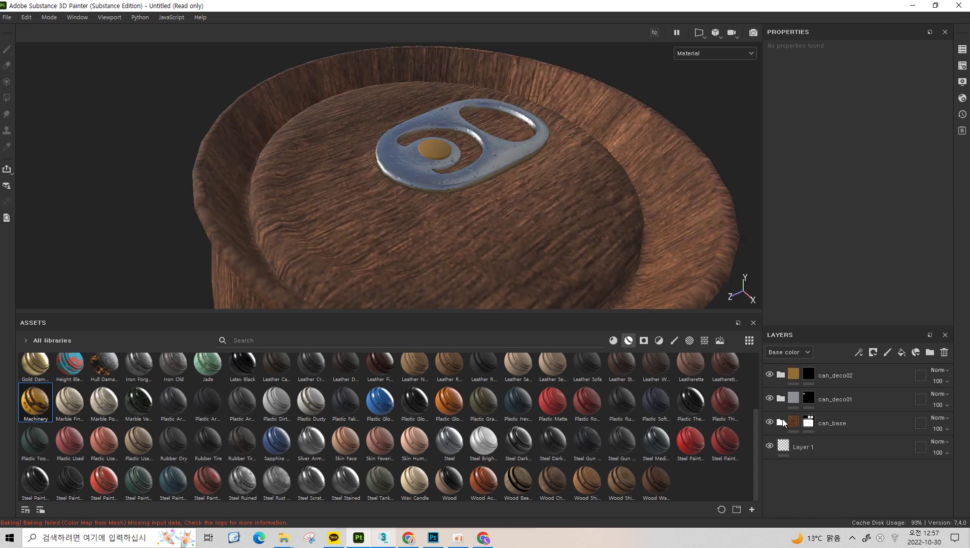
scroll(469, 179, down, 3)
click(781, 422)
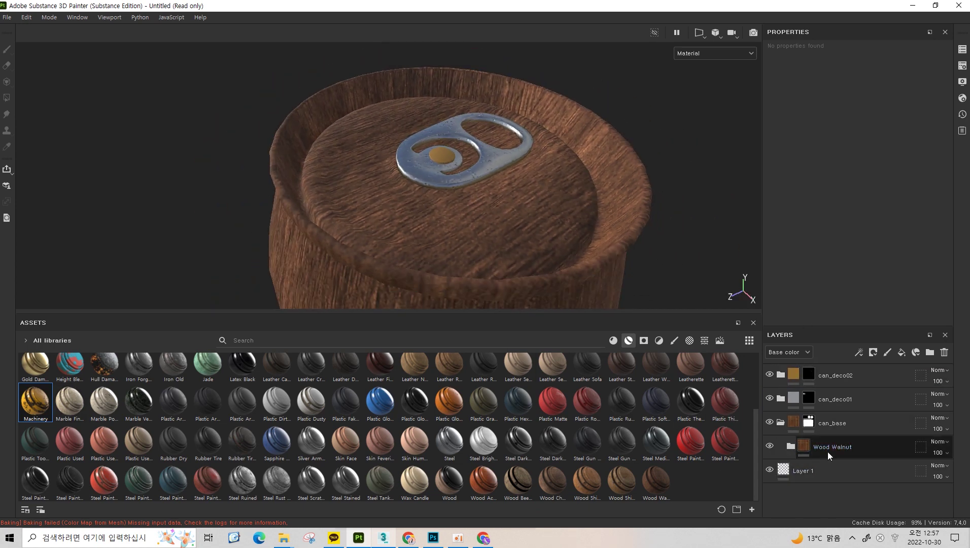
click(816, 451)
click(781, 423)
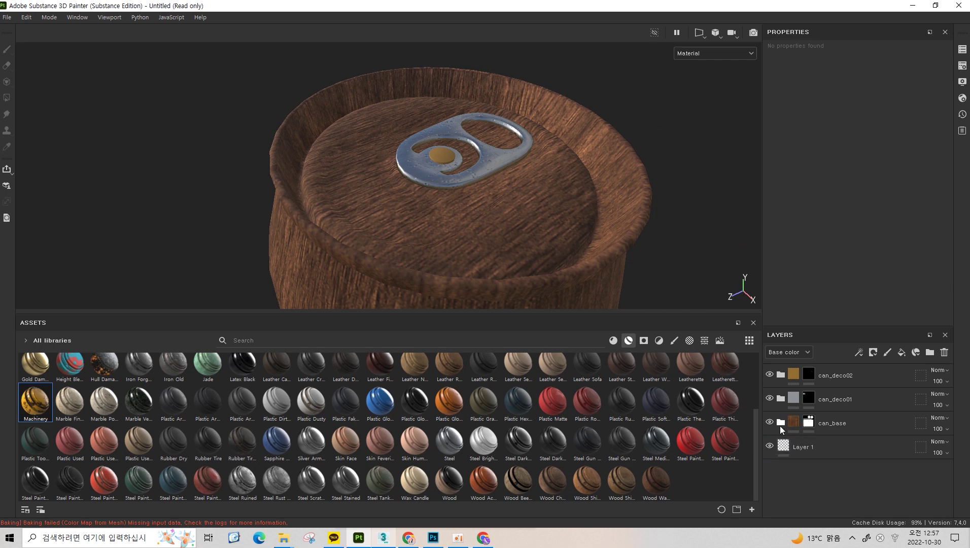
click(780, 423)
mouse_move(421, 279)
alt+mouse_down()
mouse_move(283, 102)
mouse_move(315, 213)
alt+mouse_up()
click(817, 423)
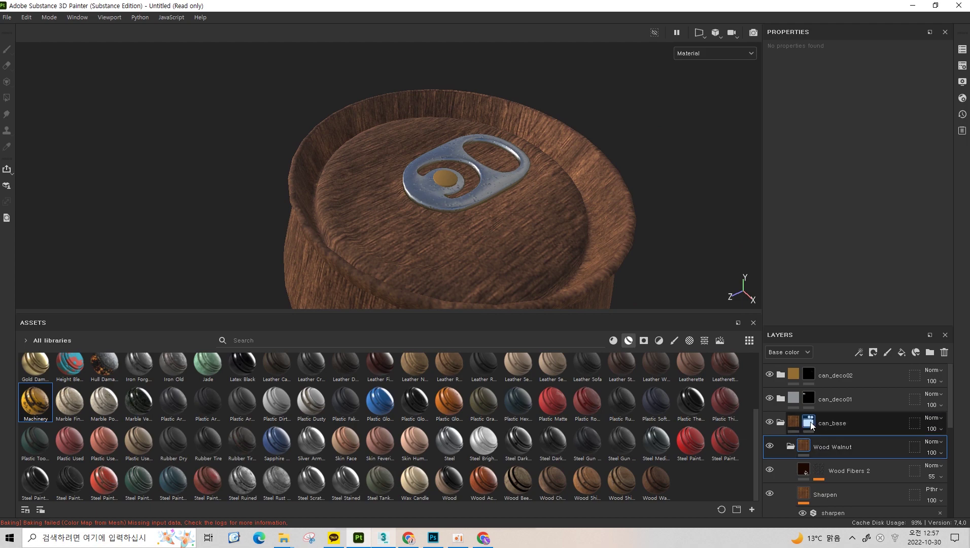
alt+drag(435, 84, 453, 104)
key(4)
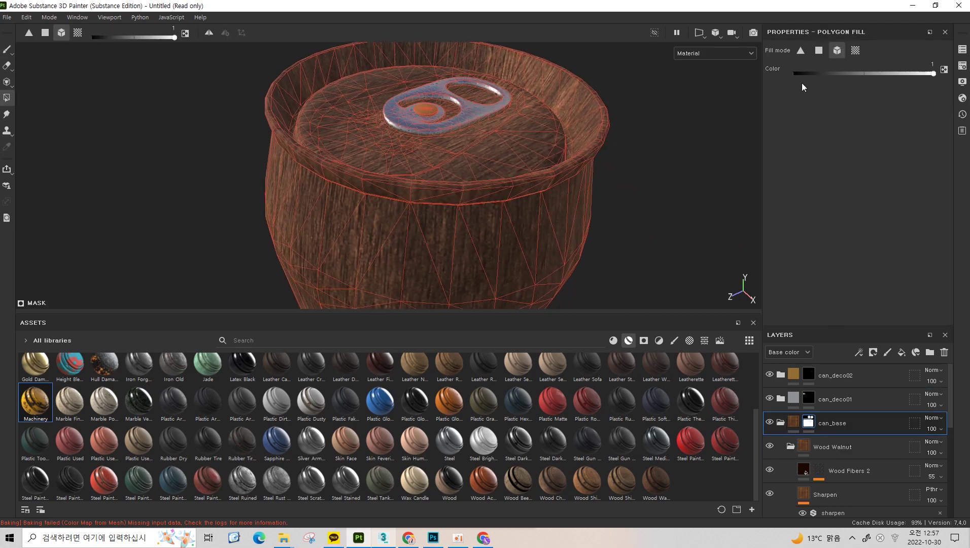
- Set Polygon Fill to polygon mode and zoom in close over the can lid
click(823, 53)
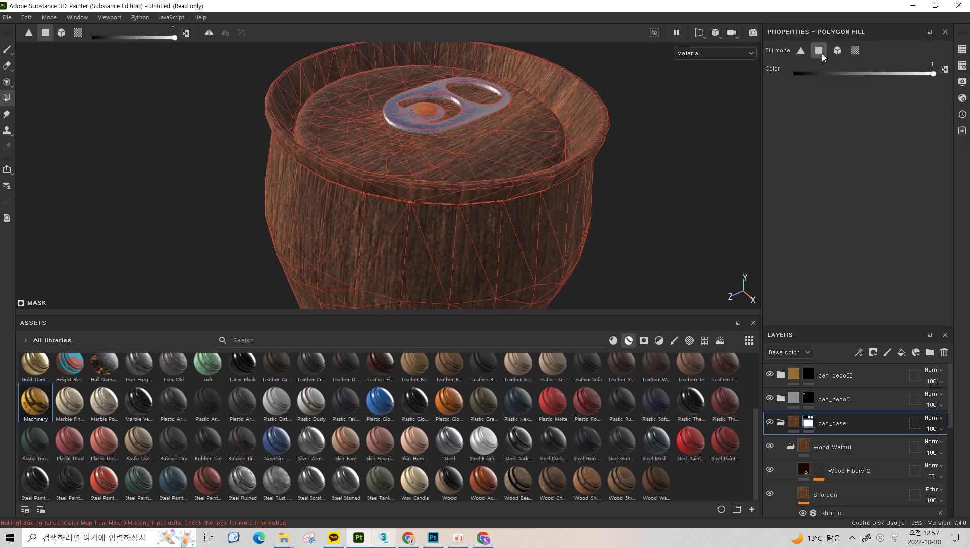
scroll(526, 143, up, 3)
scroll(526, 143, up, 3)
scroll(521, 176, up, 2)
alt+drag(519, 173, 452, 199)
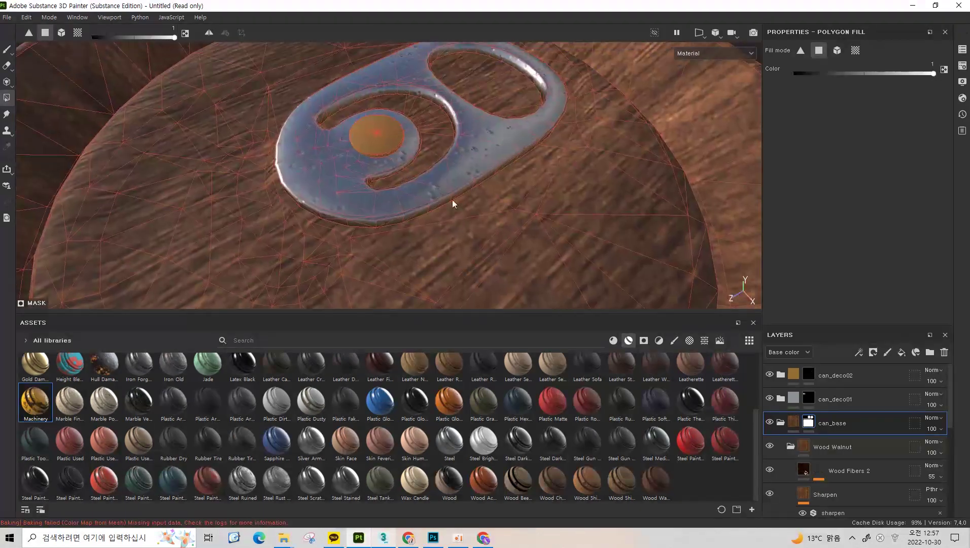
scroll(450, 155, up, 2)
scroll(376, 181, up, 2)
scroll(528, 157, down, 5)
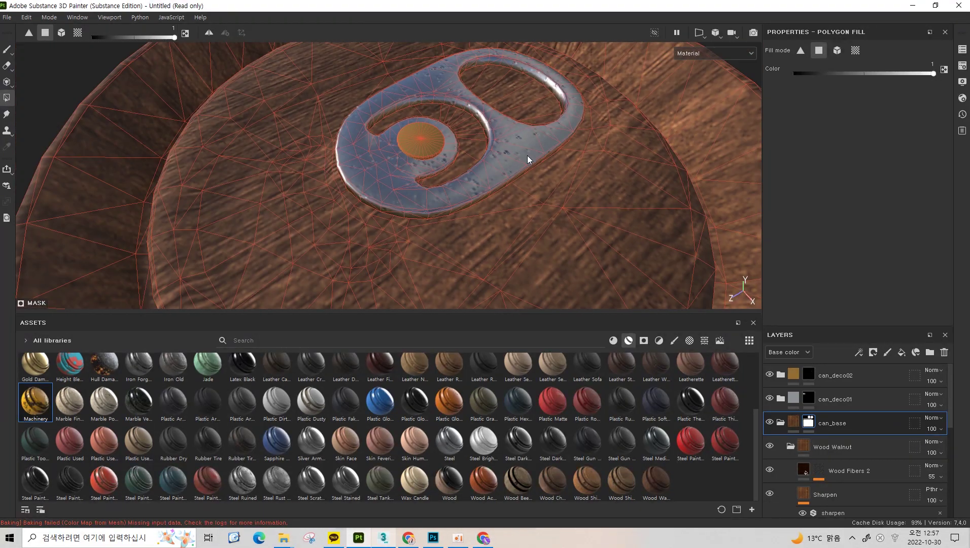
mouse_move(528, 156)
alt+mouse_down()
mouse_move(510, 113)
mouse_move(871, 97)
alt+mouse_up()
scroll(521, 222, up, 3)
scroll(520, 222, down, 2)
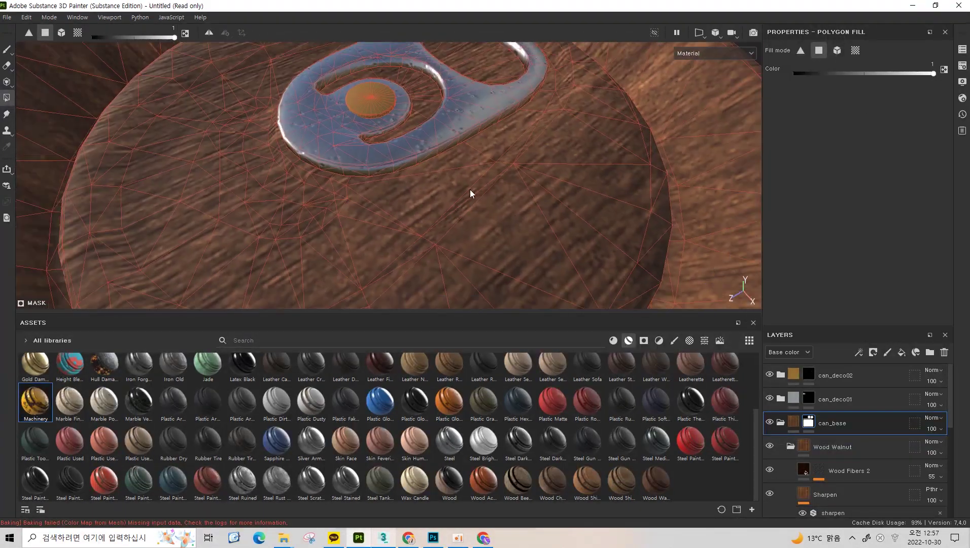
scroll(470, 193, down, 2)
scroll(608, 195, down, 2)
scroll(531, 206, up, 6)
middle_drag(499, 210, 523, 198)
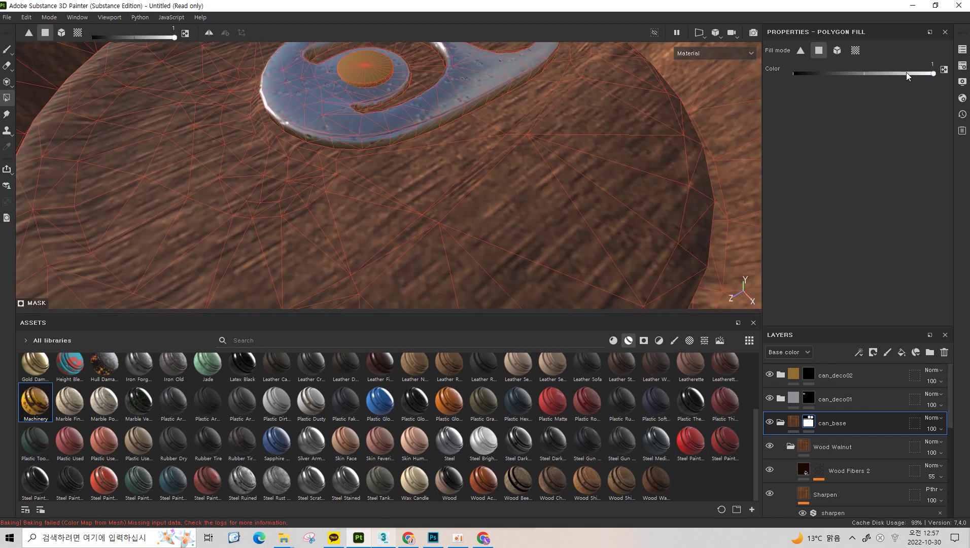
- With the fill value set to black, fill a patch of triangles on the can lid
drag(934, 73, 802, 66)
middle_drag(545, 175, 527, 207)
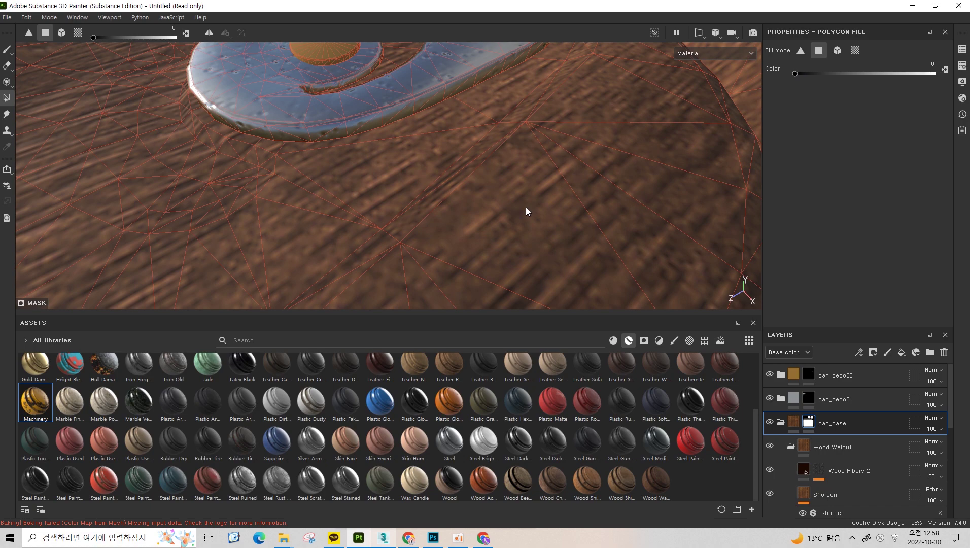
click(527, 207)
alt+drag(330, 156, 504, 198)
click(527, 192)
click(550, 178)
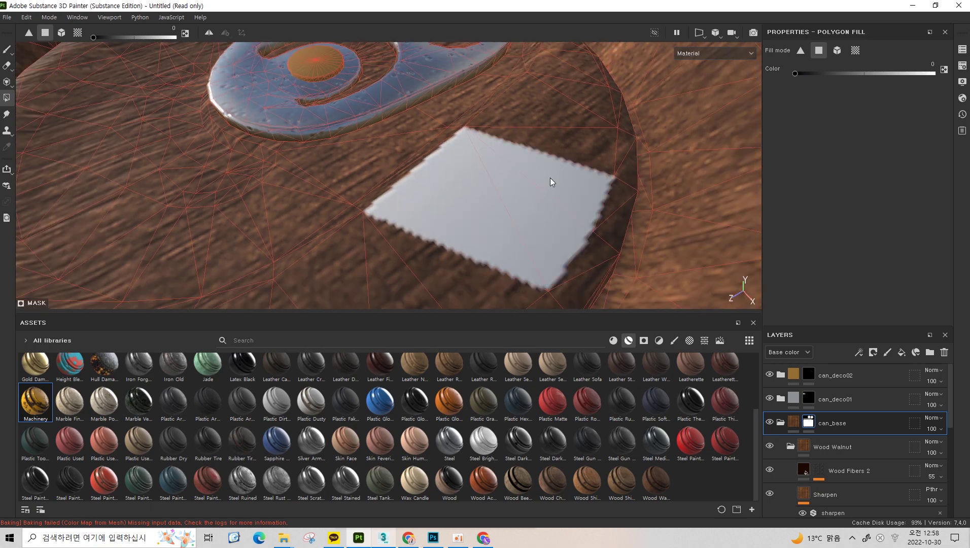
alt+drag(550, 177, 463, 253)
click(464, 253)
click(426, 260)
mouse_move(390, 251)
alt+mouse_down()
mouse_move(431, 227)
mouse_move(437, 201)
alt+mouse_up()
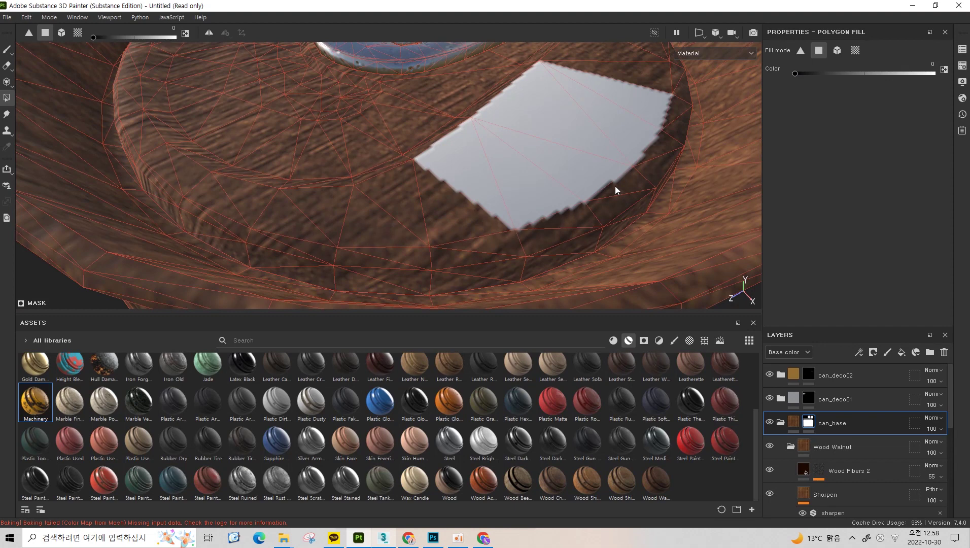
alt+drag(658, 118, 589, 171)
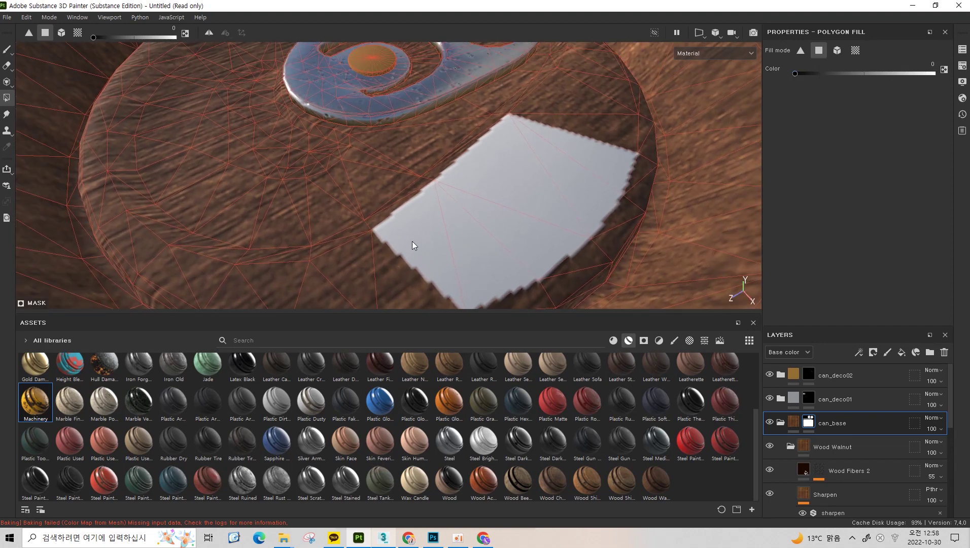
- Switch the fill value back to white and fill the lid polygons white
key(x)
mouse_move(442, 239)
mouse_down()
mouse_move(460, 239)
mouse_move(576, 151)
mouse_up()
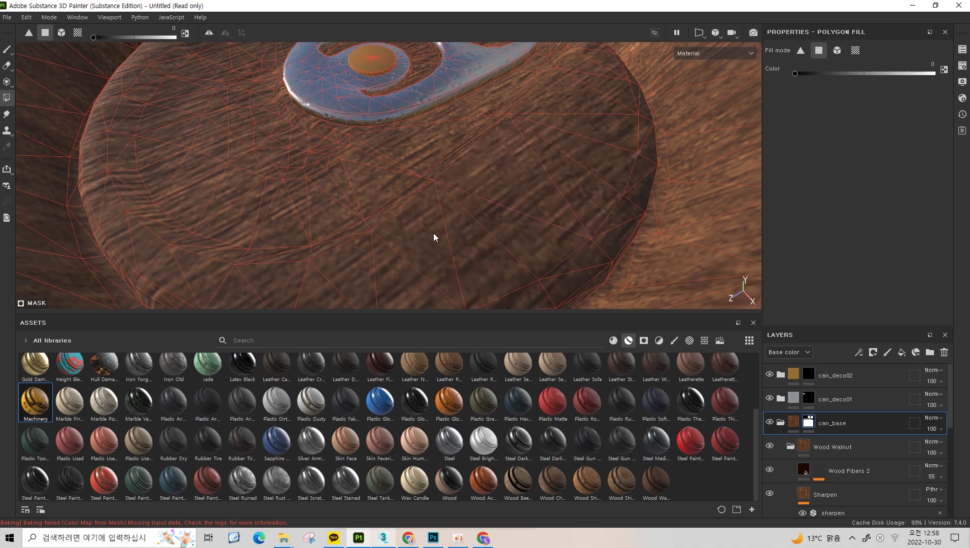
mouse_move(433, 238)
mouse_down()
mouse_move(498, 217)
mouse_move(567, 159)
mouse_move(556, 176)
mouse_move(476, 155)
mouse_up()
drag(394, 215, 359, 258)
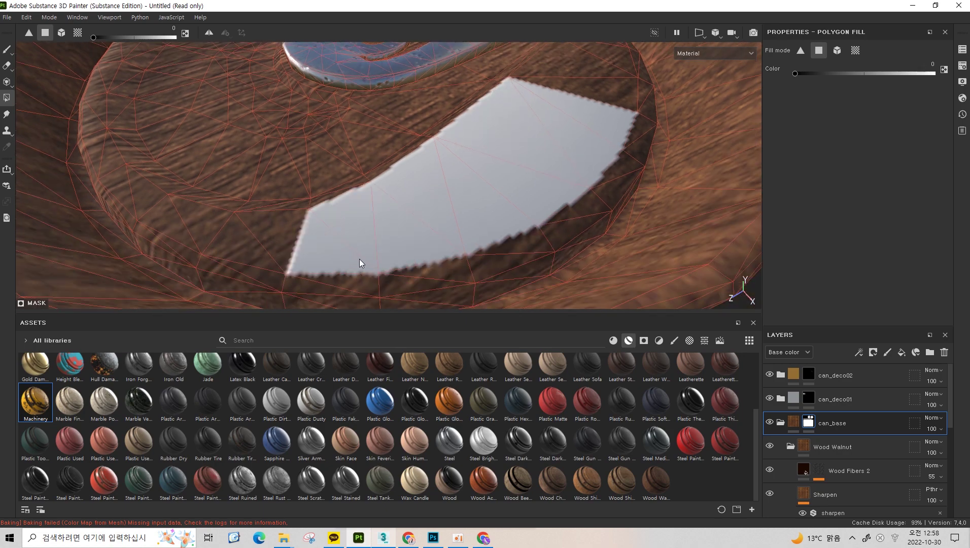
mouse_move(410, 281)
mouse_down()
mouse_move(368, 281)
mouse_move(477, 263)
mouse_up()
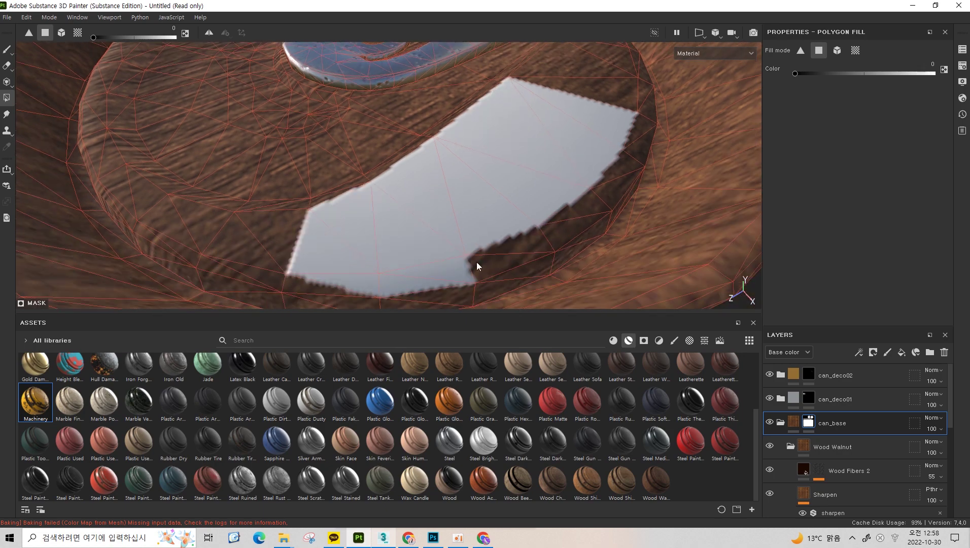
- In UV chunk mode, fill the lid's UV island in the 2D view, undoing the strip fill
click(856, 50)
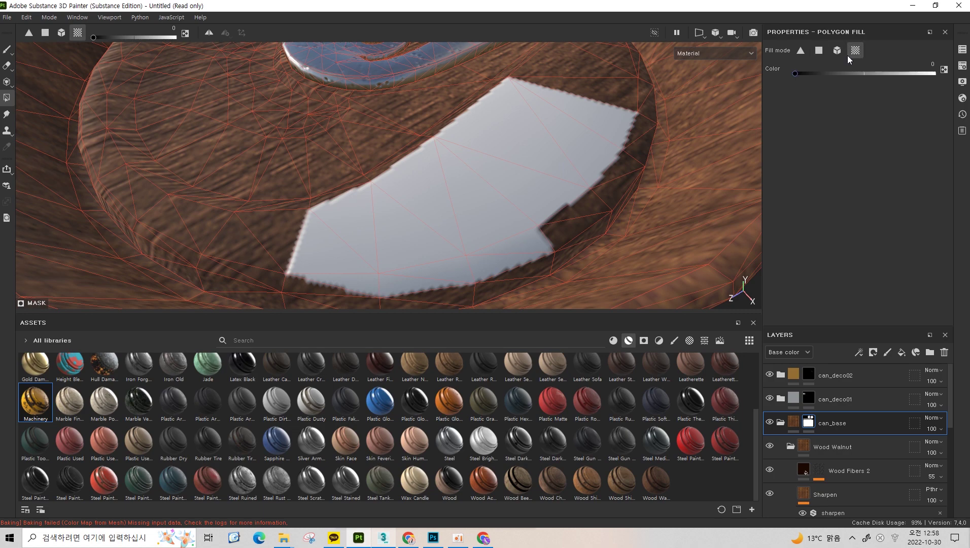
scroll(444, 167, down, 3)
mouse_move(444, 167)
alt+mouse_down()
mouse_move(340, 195)
mouse_move(700, 134)
alt+mouse_up()
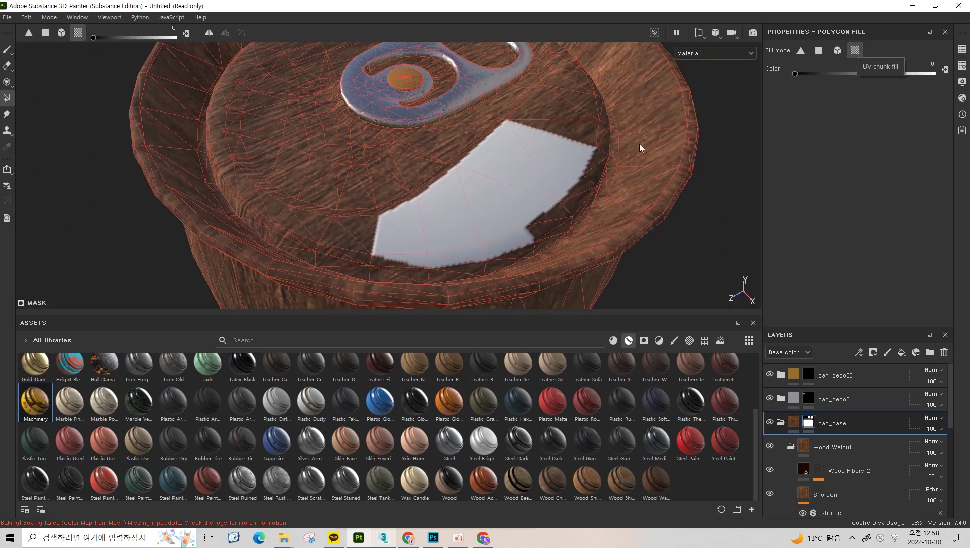
alt+drag(640, 144, 392, 192)
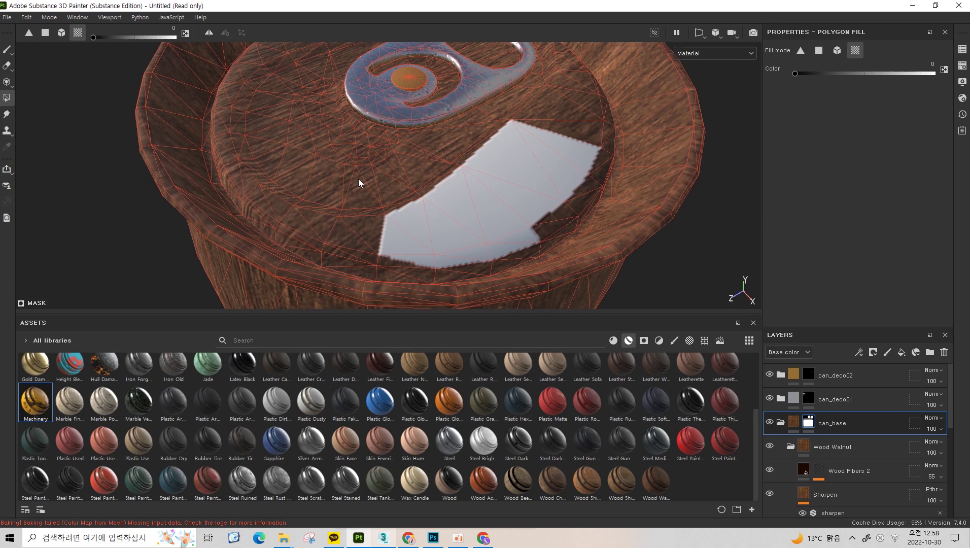
key(F2)
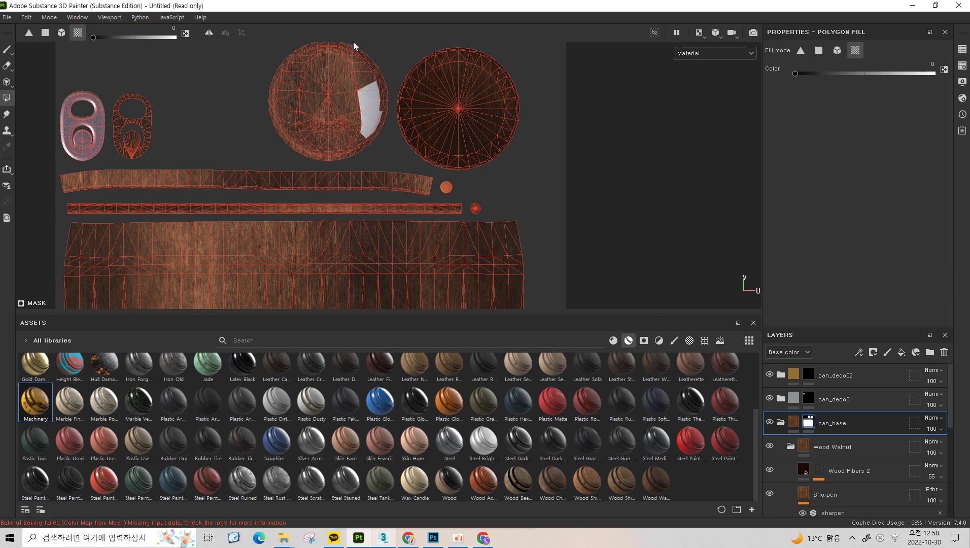
middle_drag(353, 42, 535, 143)
scroll(390, 145, down, 2)
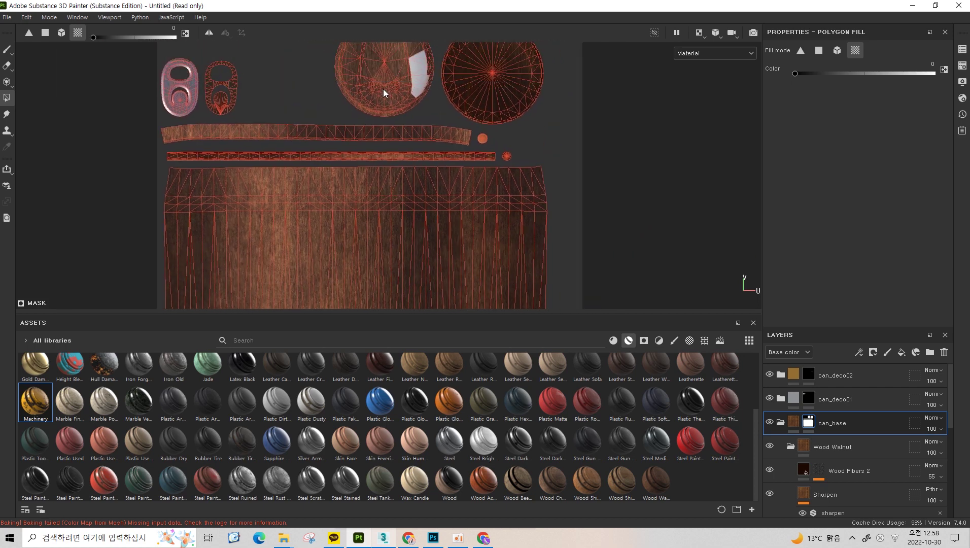
click(383, 82)
click(306, 133)
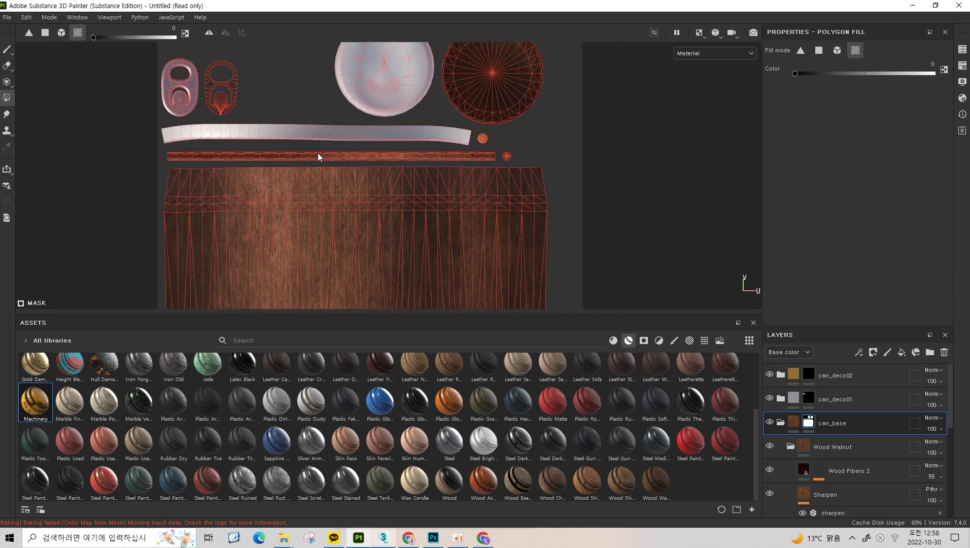
click(317, 154)
key(ctrl+z)
key(ctrl+z)
- Back in 3D, fill the lid polygons, then undo the inner rim wall fill and toggle the fill colour
key(F2)
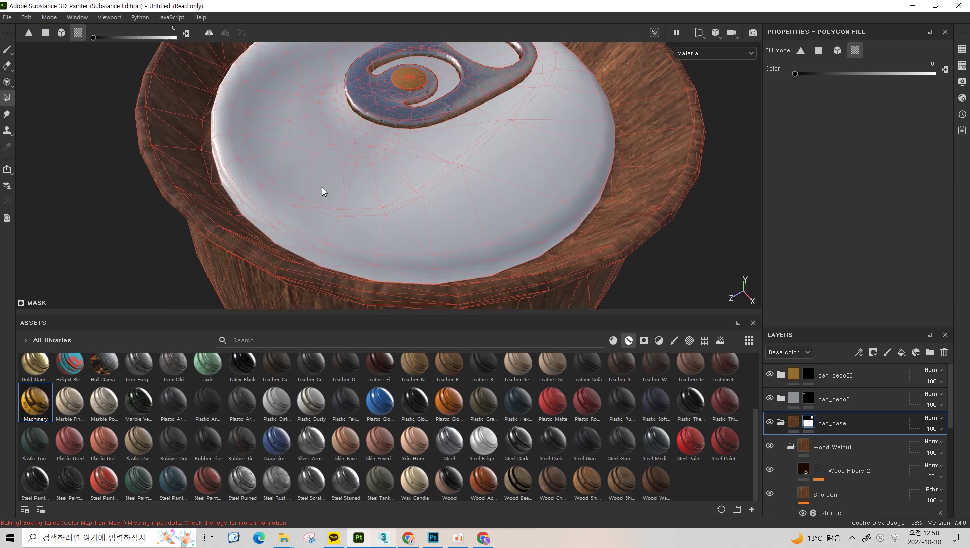
scroll(321, 187, down, 5)
mouse_move(397, 184)
alt+mouse_down()
mouse_move(298, 148)
mouse_move(209, 160)
alt+mouse_up()
click(312, 134)
scroll(312, 134, up, 3)
click(305, 93)
mouse_move(304, 94)
alt+mouse_down()
mouse_move(288, 158)
mouse_move(622, 232)
alt+mouse_up()
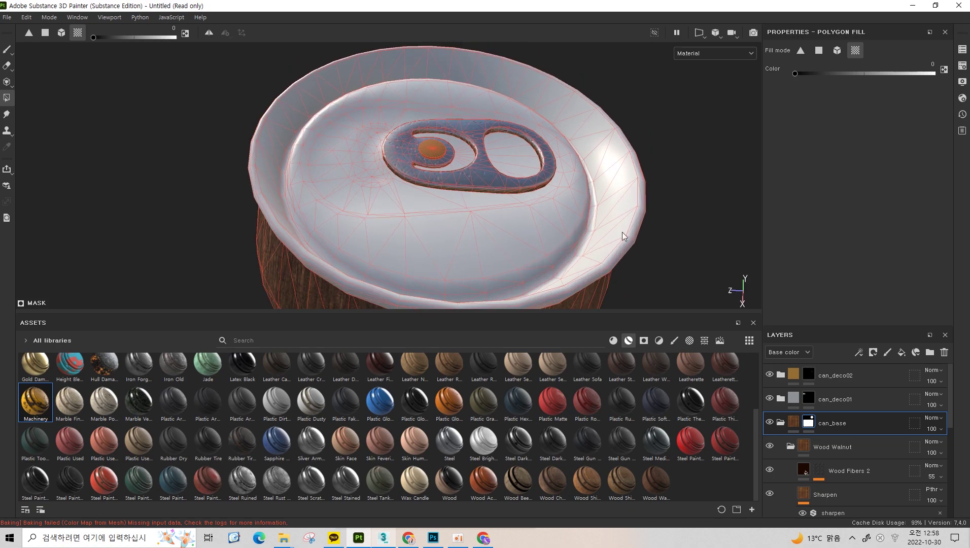
click(417, 259)
key(x)
mouse_move(336, 165)
alt+mouse_down()
mouse_move(272, 108)
mouse_move(391, 111)
alt+mouse_up()
- Try mesh object fill mode to fill the entire lid object at once
scroll(497, 119, up, 3)
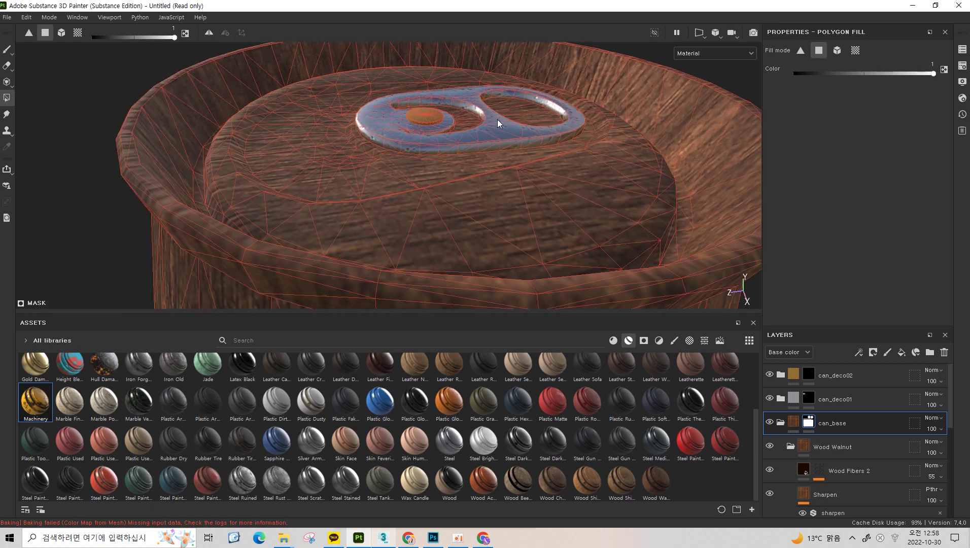
scroll(488, 232, up, 3)
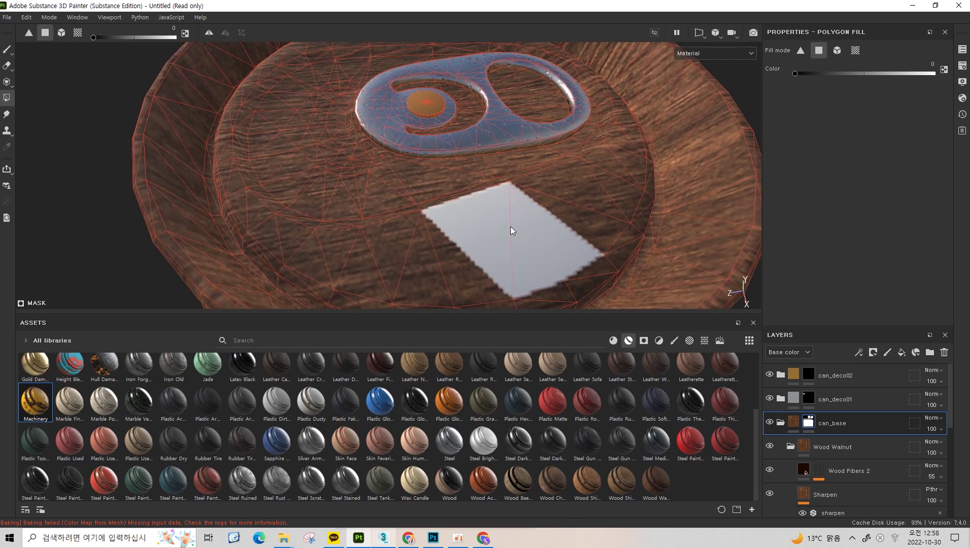
key(x)
key(x)
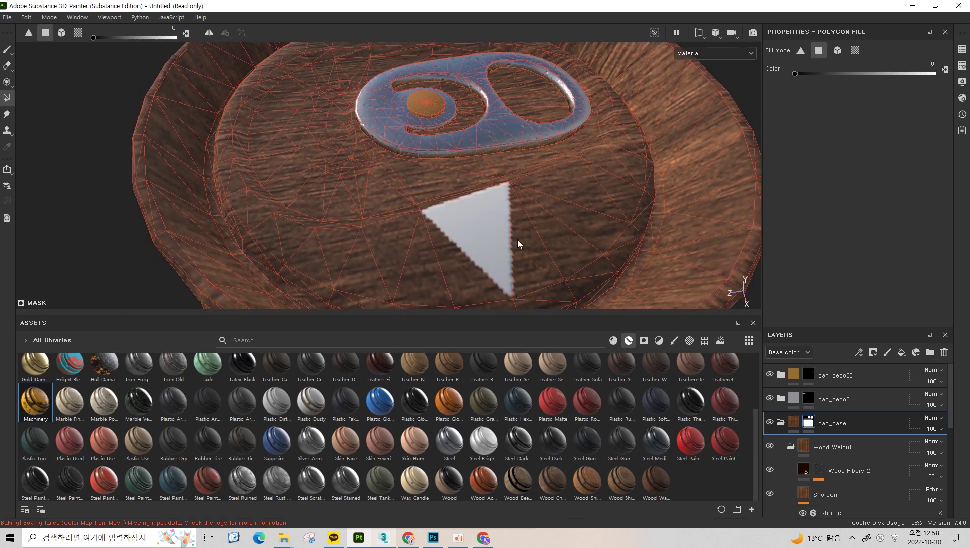
click(837, 49)
mouse_move(381, 221)
alt+right_down()
mouse_move(242, 151)
mouse_move(455, 176)
alt+right_up()
alt+drag(455, 177, 327, 122)
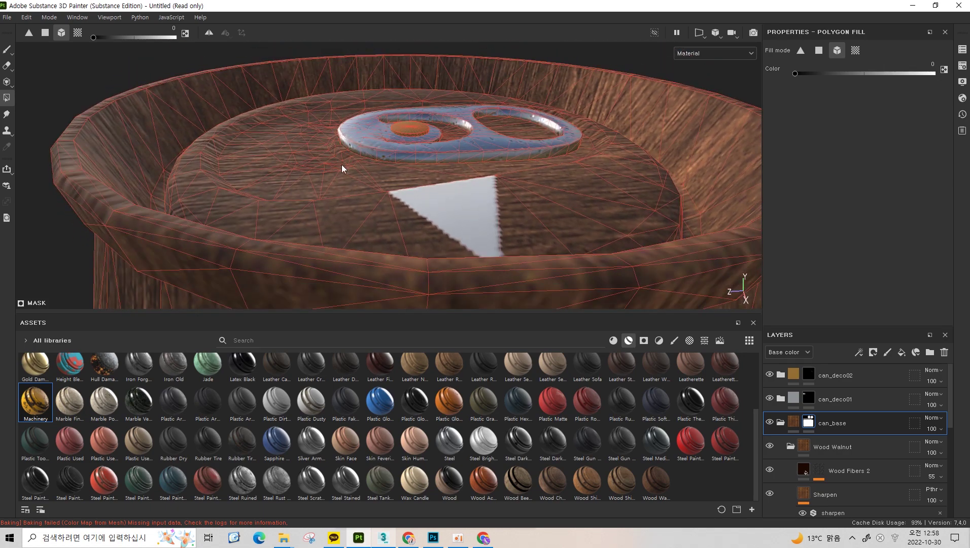
alt+drag(361, 158, 388, 234)
alt+right_drag(387, 234, 411, 221)
alt+drag(412, 221, 412, 196)
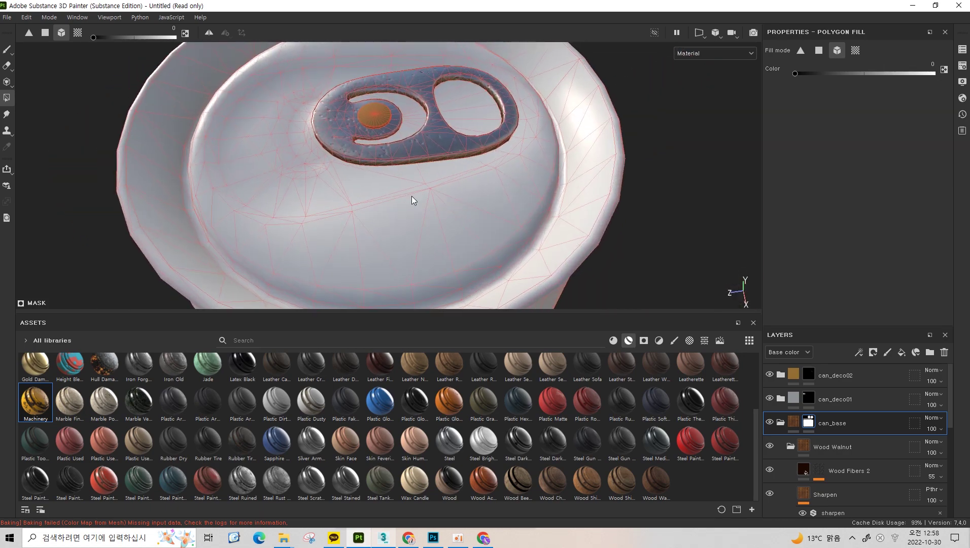
key(x)
mouse_move(539, 207)
alt+right_down()
mouse_move(531, 178)
mouse_move(661, 98)
alt+right_up()
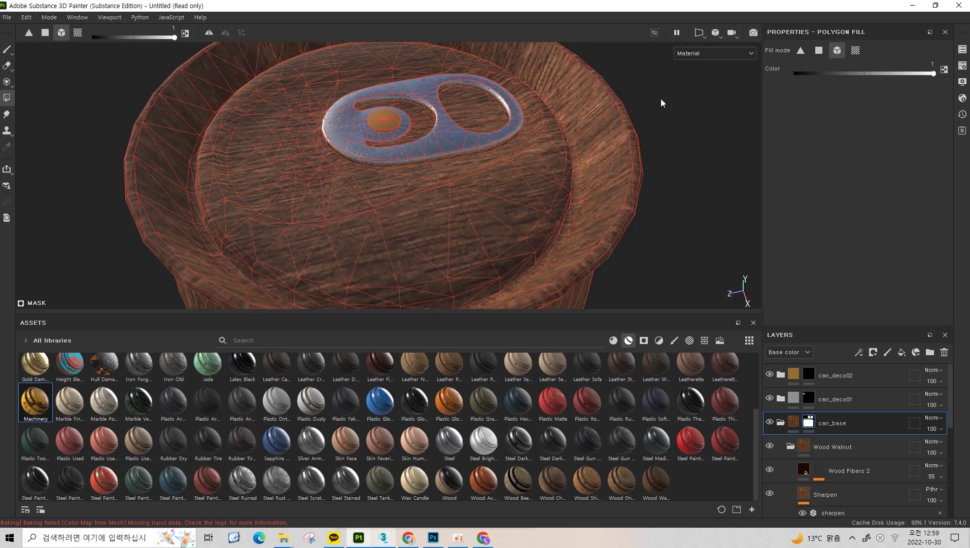
- With UV chunk fill, fill the can top and body white and collapse can_base
click(856, 50)
click(411, 205)
alt+drag(411, 205, 339, 171)
mouse_move(339, 172)
alt+right_down()
mouse_move(245, 143)
mouse_move(240, 174)
alt+right_up()
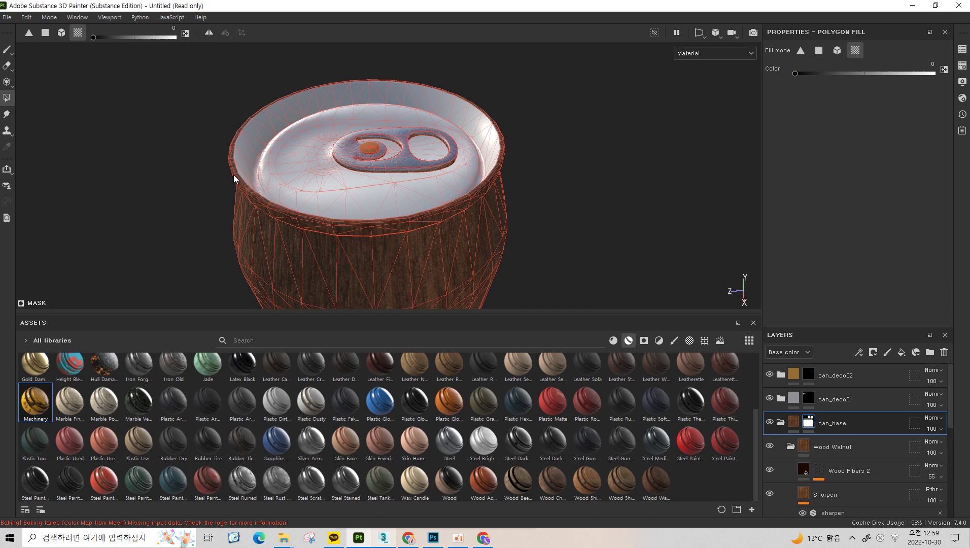
alt+drag(234, 175, 274, 178)
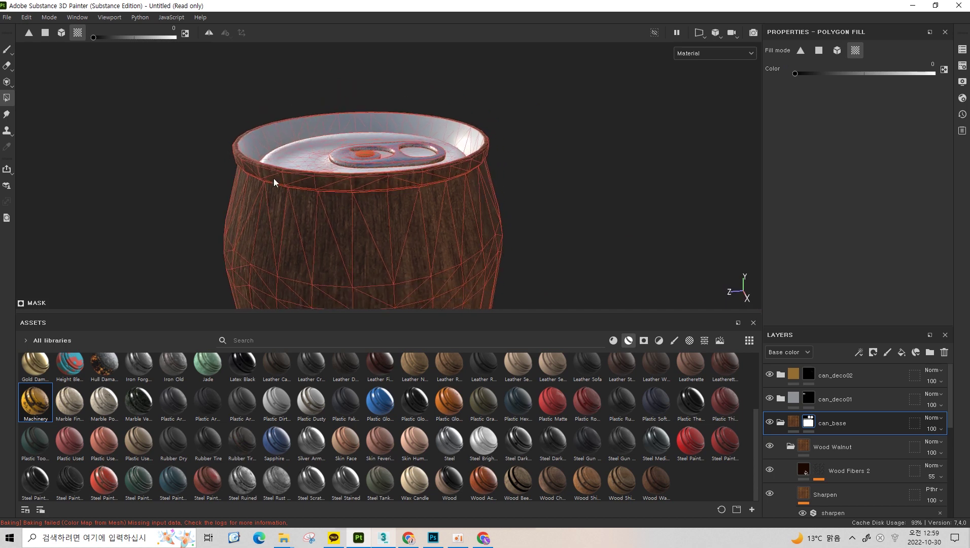
click(304, 229)
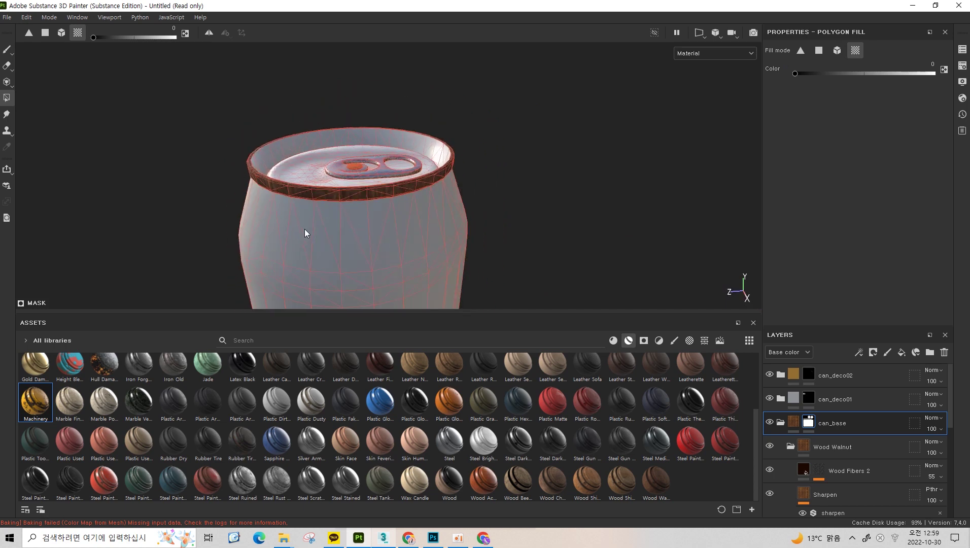
click(782, 421)
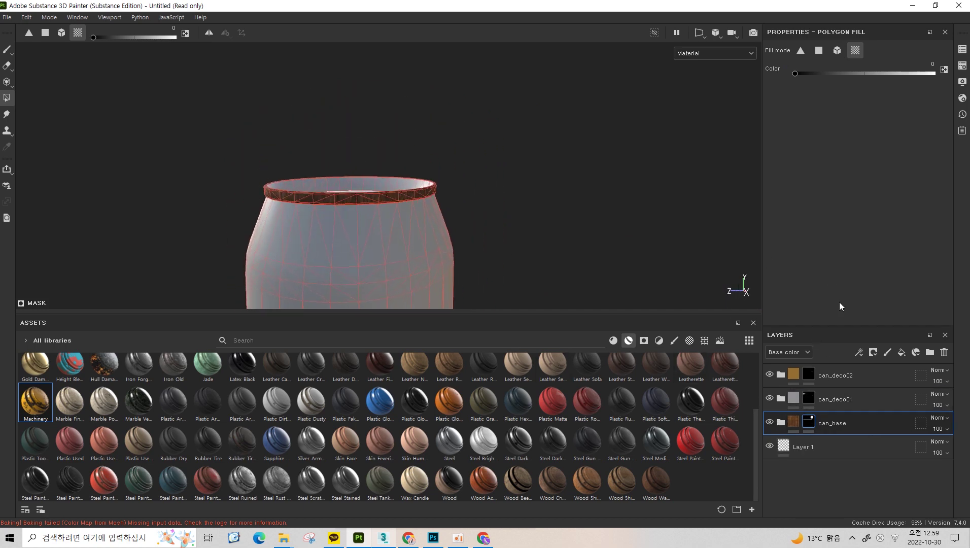
mouse_move(269, 198)
alt+mouse_down()
mouse_move(372, 77)
mouse_move(346, 106)
mouse_move(442, 113)
alt+mouse_up()
alt+drag(461, 153, 400, 190)
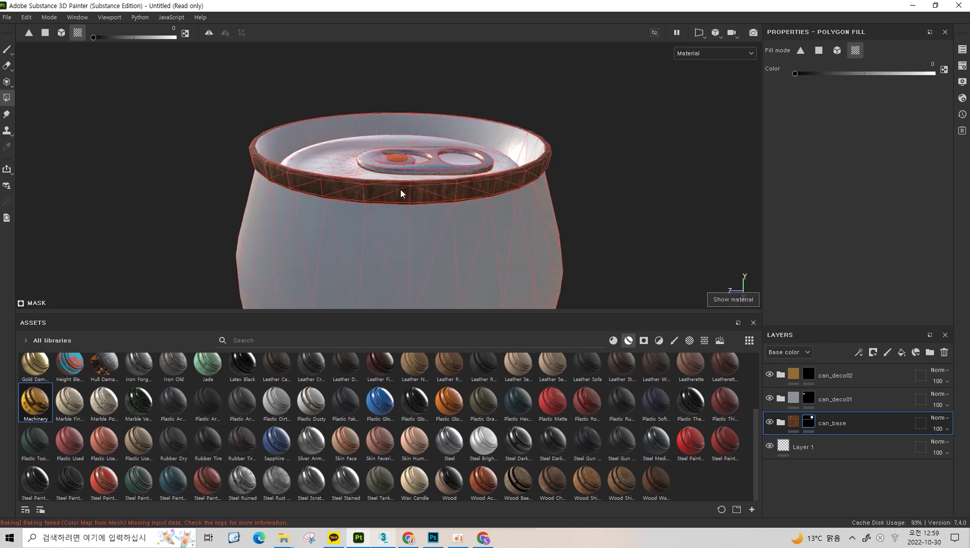
click(432, 538)
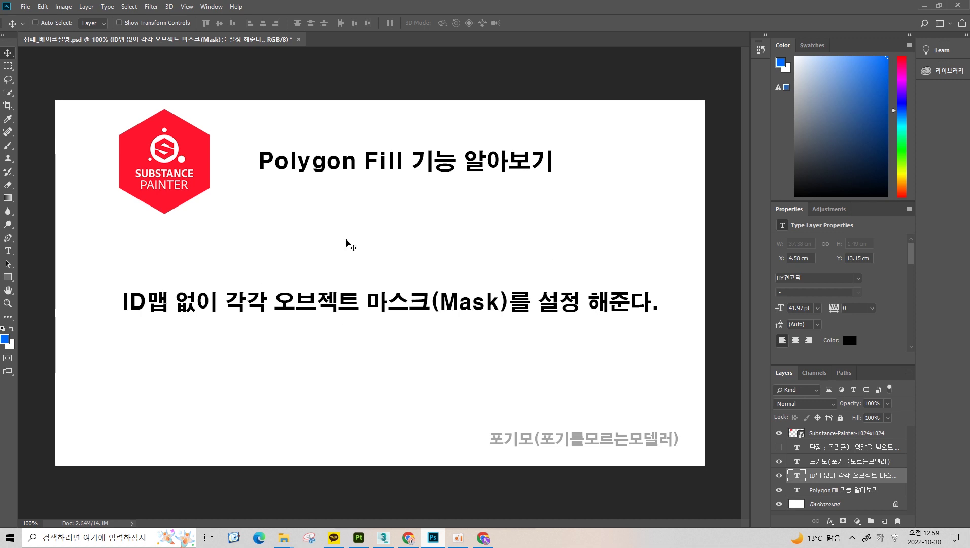
- Make the red '단점' drawback note visible on the slide and select its text layer
click(779, 447)
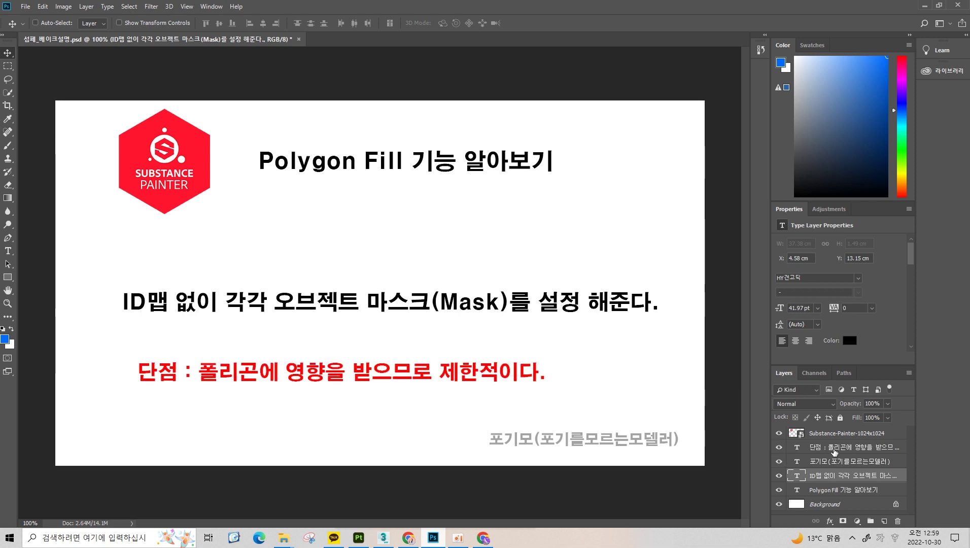
click(842, 447)
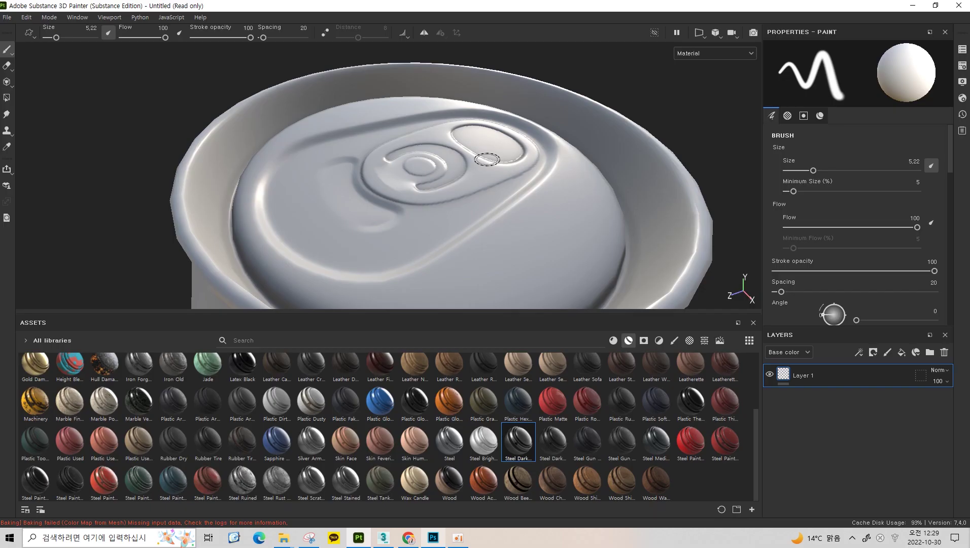
- Orbit and zoom the viewport to look down on the can lid and pull tab
scroll(487, 159, down, 3)
scroll(485, 161, up, 1)
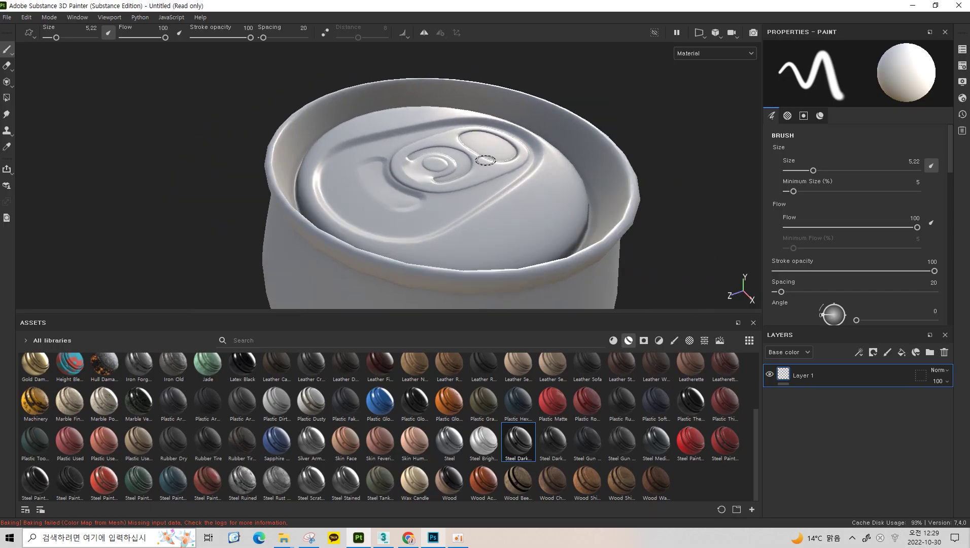
mouse_move(473, 161)
alt+mouse_down()
mouse_move(454, 146)
mouse_move(426, 173)
mouse_move(411, 158)
alt+mouse_up()
scroll(436, 162, down, 3)
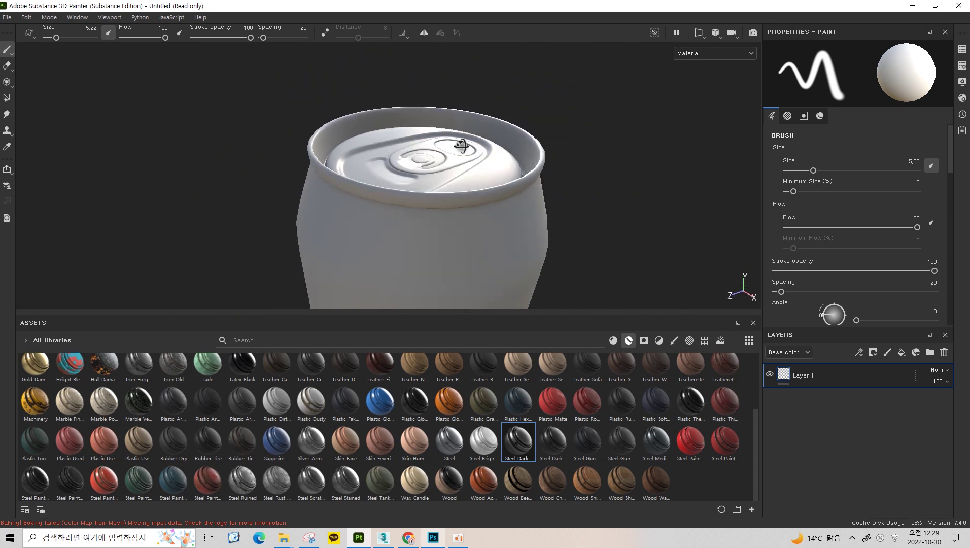
scroll(436, 151, down, 1)
scroll(436, 151, up, 2)
scroll(406, 169, up, 2)
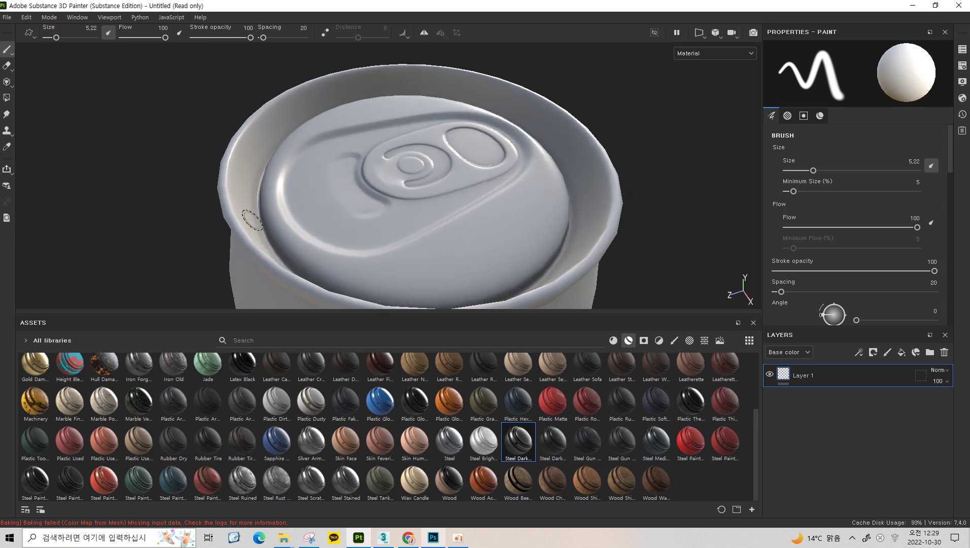
mouse_move(434, 170)
alt+mouse_down()
mouse_move(412, 141)
mouse_move(373, 185)
alt+mouse_up()
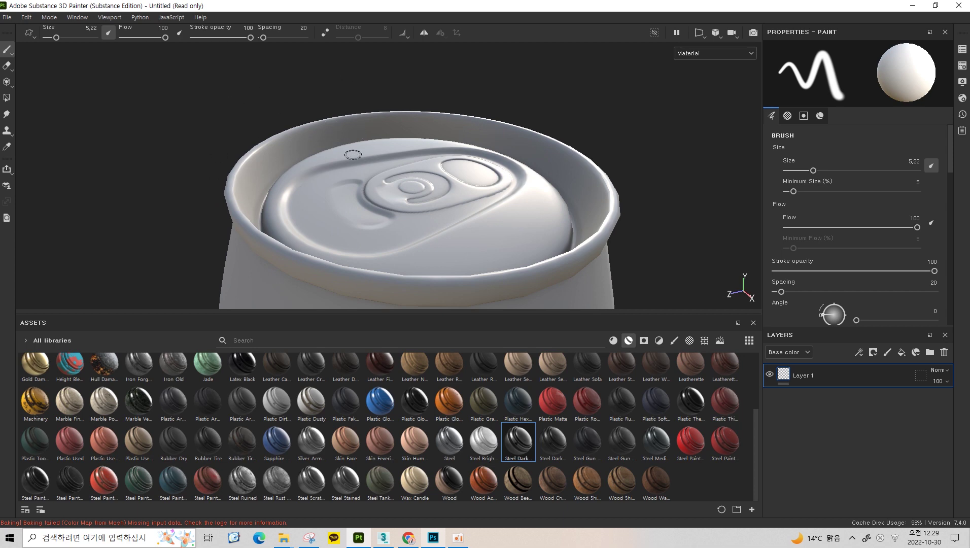
scroll(416, 165, up, 1)
alt+right_drag(411, 203, 459, 184)
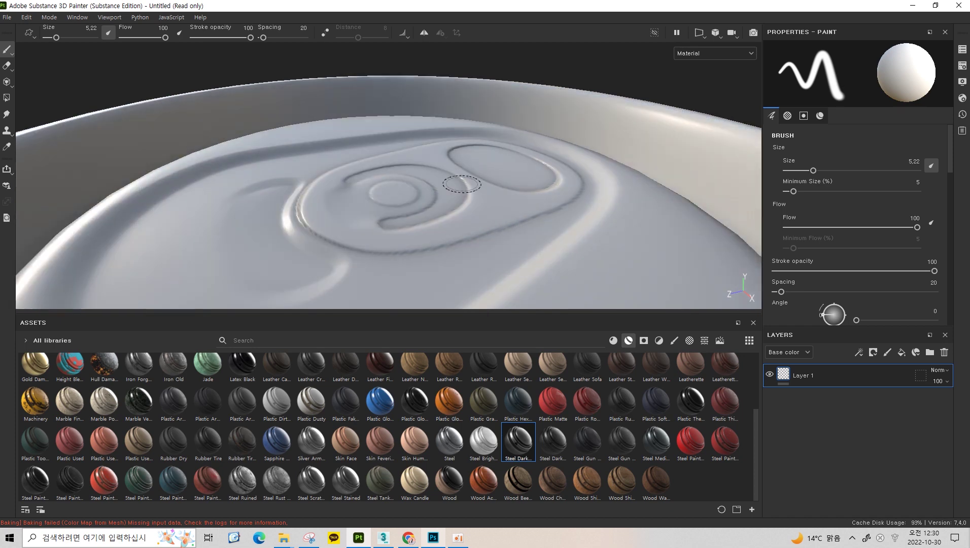
mouse_move(462, 163)
alt+mouse_down()
mouse_move(460, 134)
mouse_move(460, 159)
alt+mouse_up()
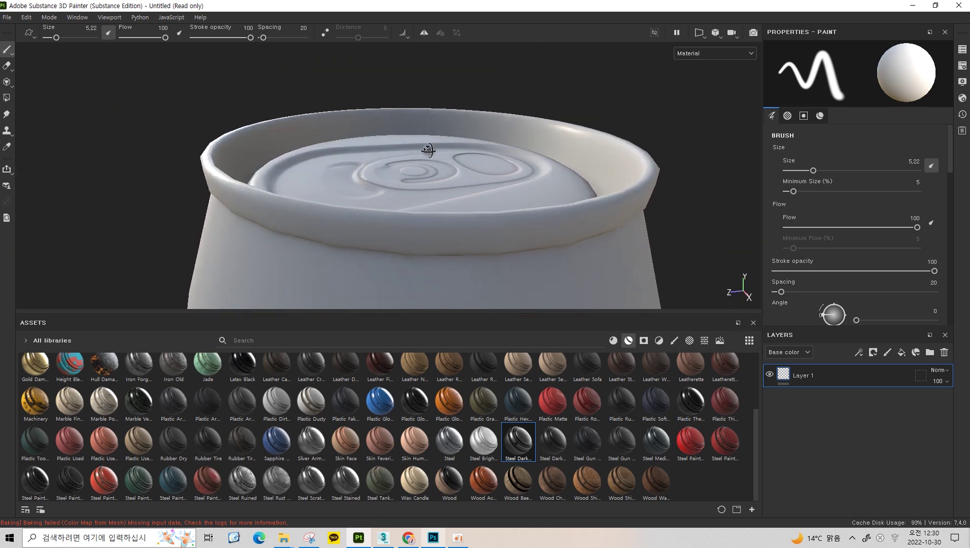
alt+right_drag(461, 159, 470, 161)
alt+drag(390, 184, 177, 137)
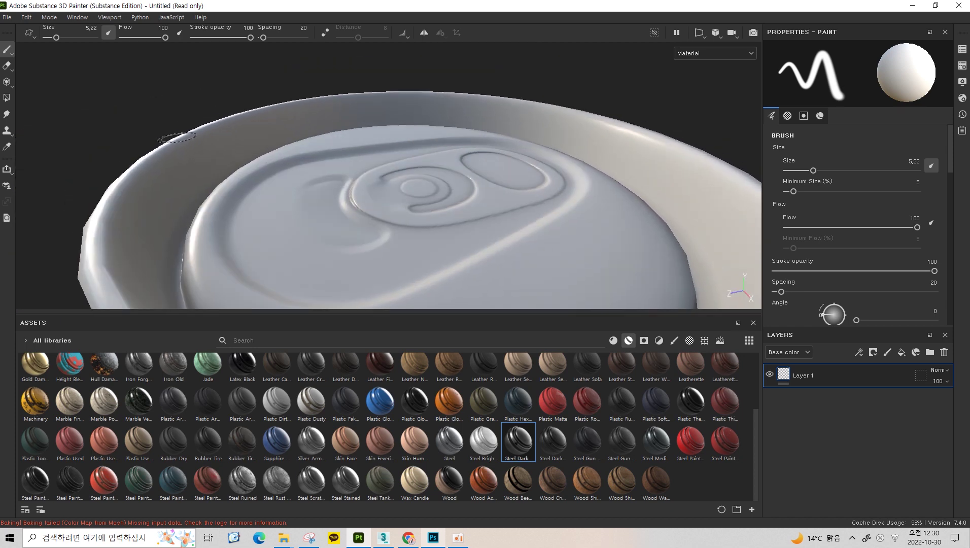
- Switch to the Polygon Fill tool and frame the view on the pull tab
click(6, 99)
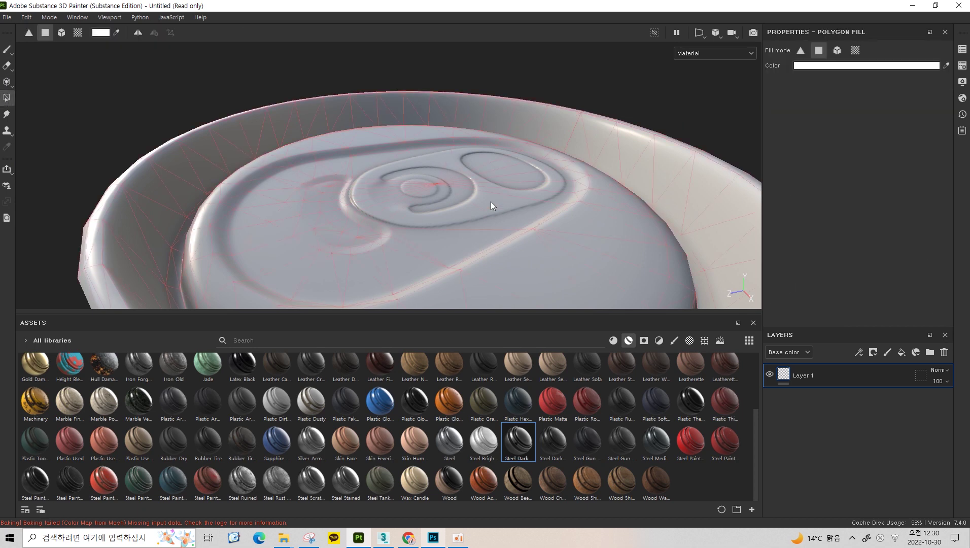
mouse_move(490, 201)
alt+mouse_down()
mouse_move(472, 148)
mouse_move(444, 243)
alt+mouse_up()
alt+right_drag(444, 243, 408, 151)
alt+drag(408, 151, 417, 176)
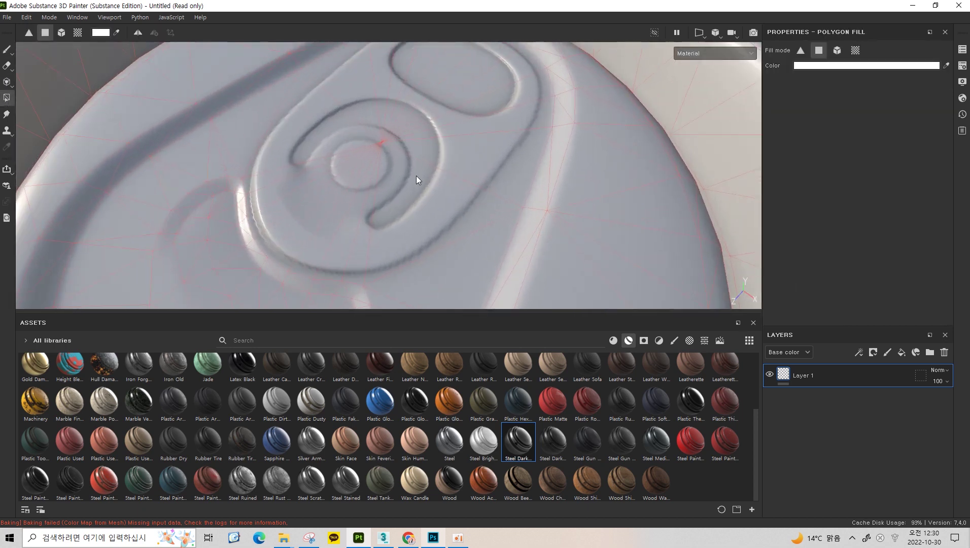
alt+right_drag(367, 118, 394, 154)
alt+drag(395, 154, 400, 135)
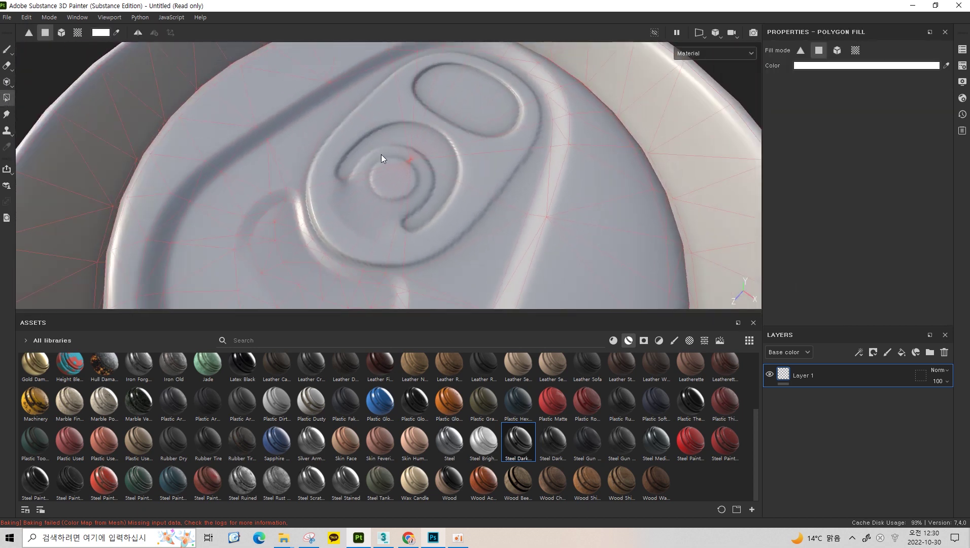
- Add a new fill layer and give it a black mask
click(902, 352)
right_click(828, 368)
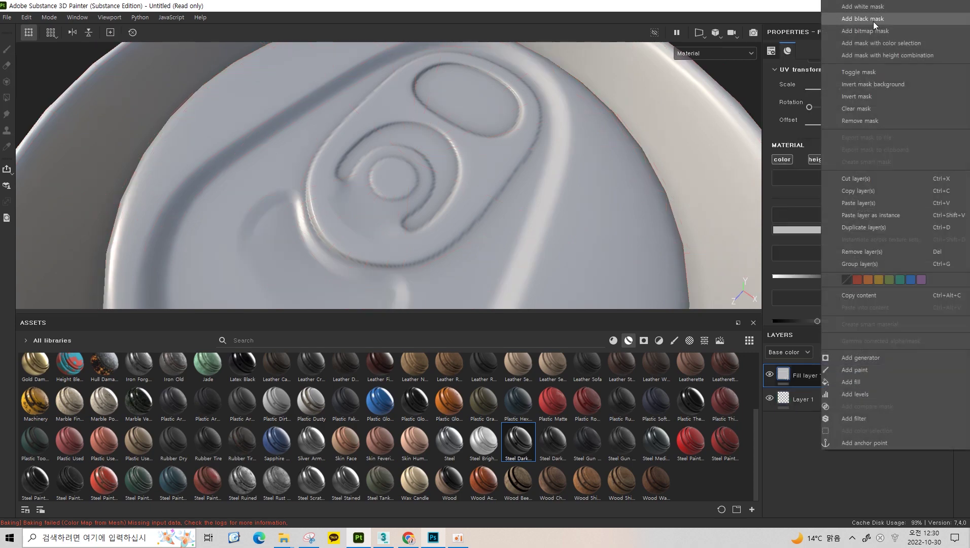
click(874, 21)
right_click(836, 370)
click(817, 378)
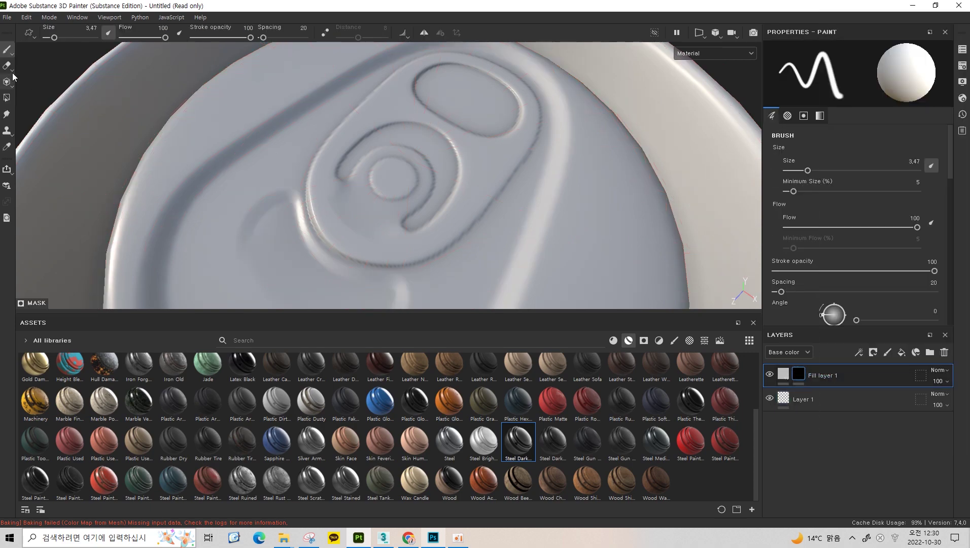
- Set the fill layer's base colour to pure red (FF0000)
click(8, 98)
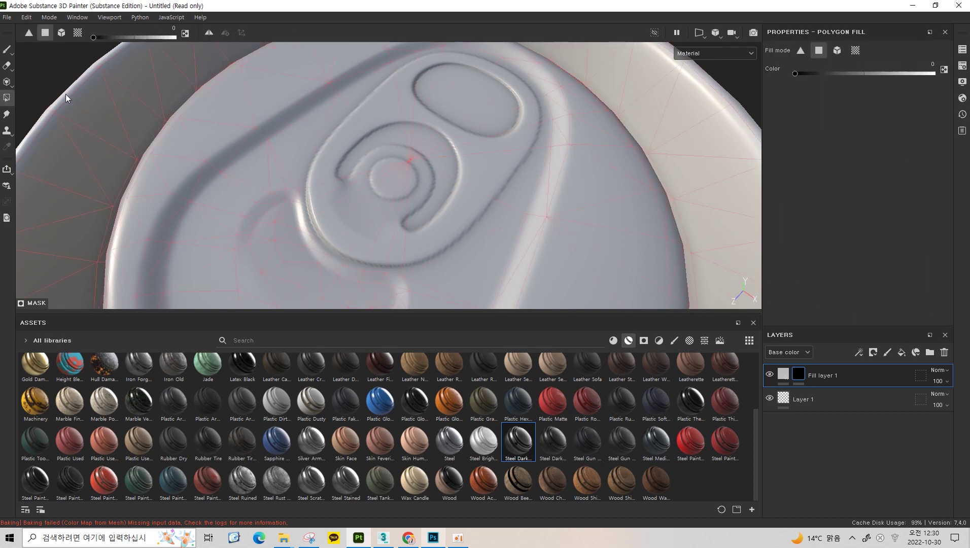
alt+drag(461, 171, 94, 89)
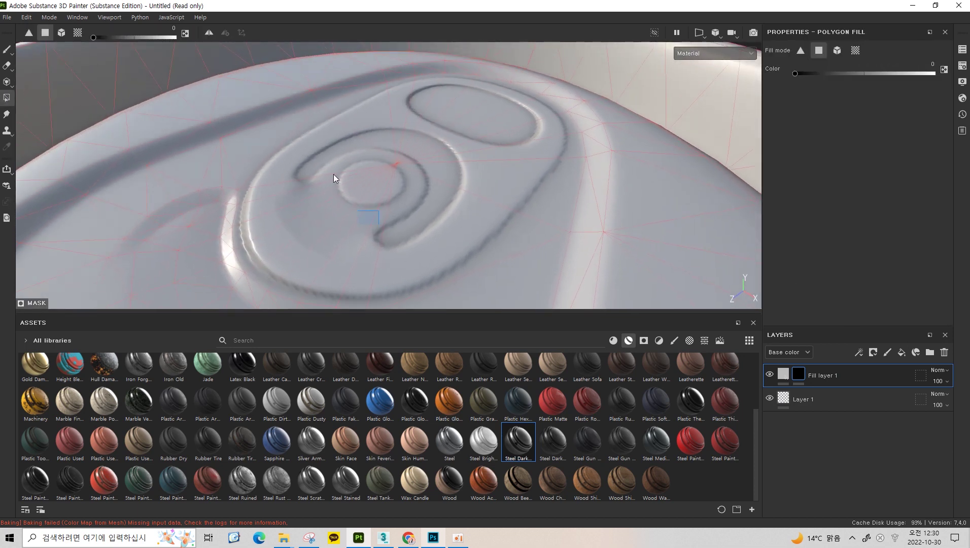
click(778, 378)
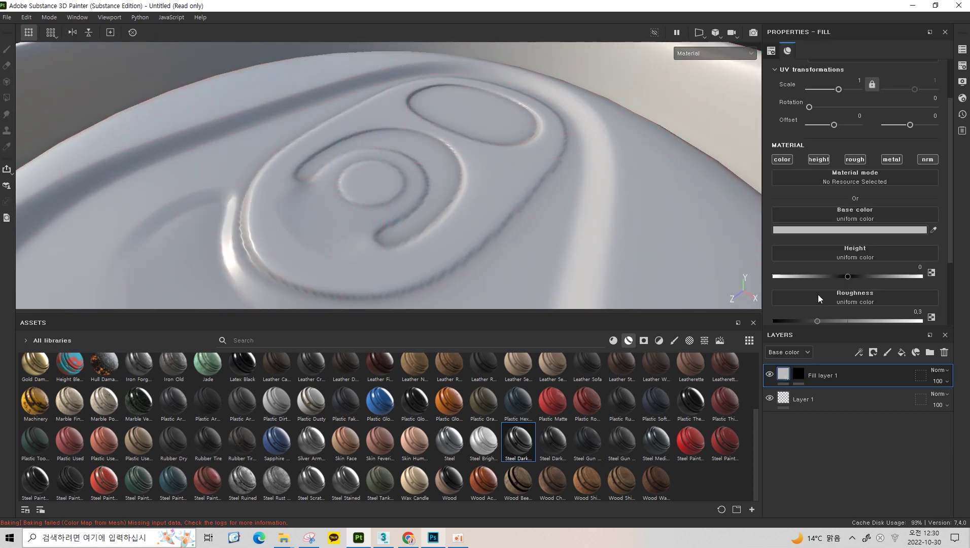
click(859, 231)
drag(758, 291, 883, 229)
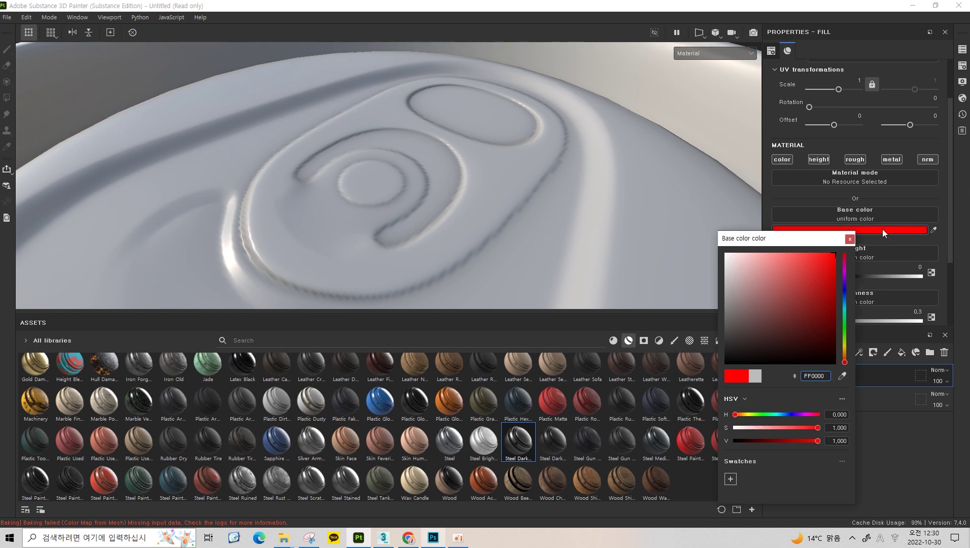
click(850, 239)
- Polygon-fill the mask around the pull-tab recess so that area turns red
click(799, 375)
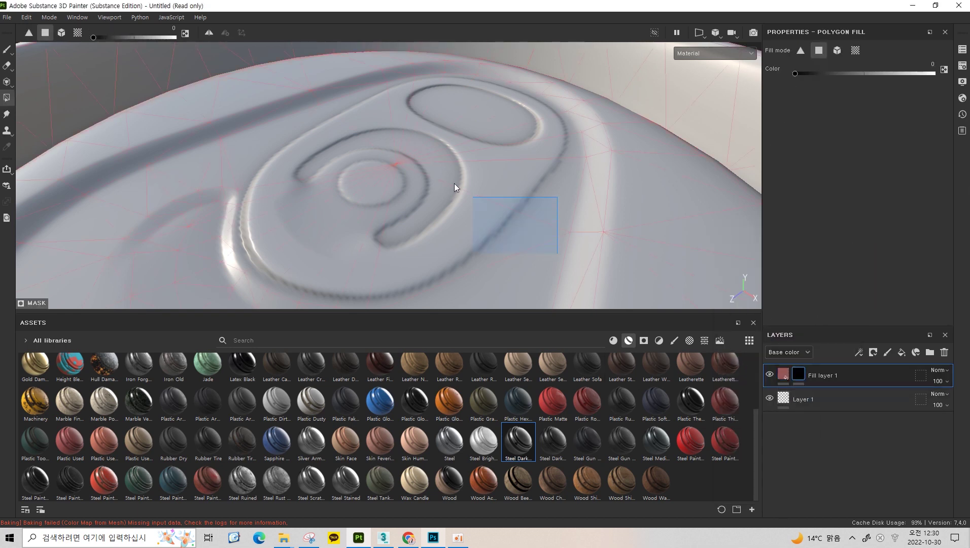
drag(454, 183, 423, 191)
scroll(339, 125, down, 5)
scroll(396, 151, down, 2)
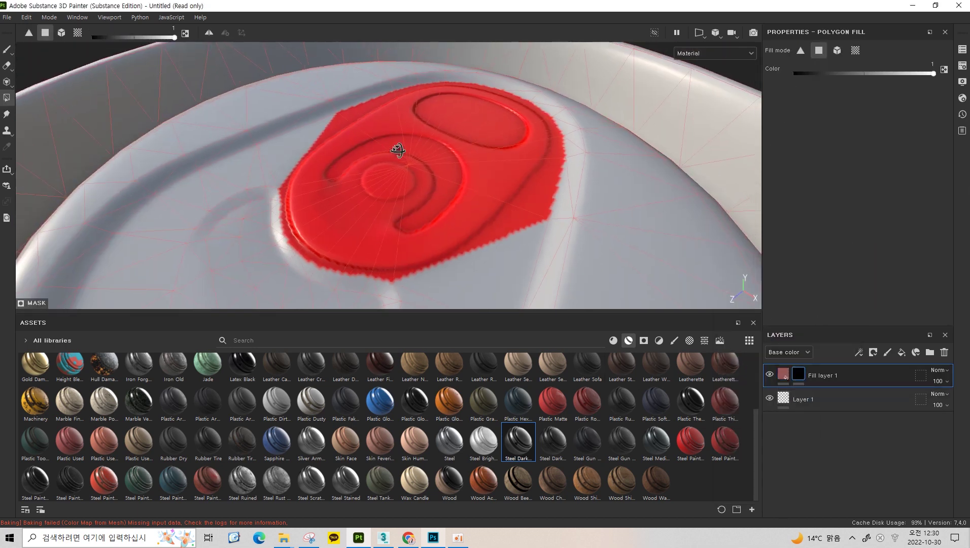
mouse_move(397, 152)
alt+mouse_down()
mouse_move(478, 180)
mouse_move(489, 173)
mouse_move(458, 163)
mouse_move(432, 136)
mouse_move(473, 156)
mouse_move(452, 151)
alt+mouse_up()
scroll(453, 160, up, 5)
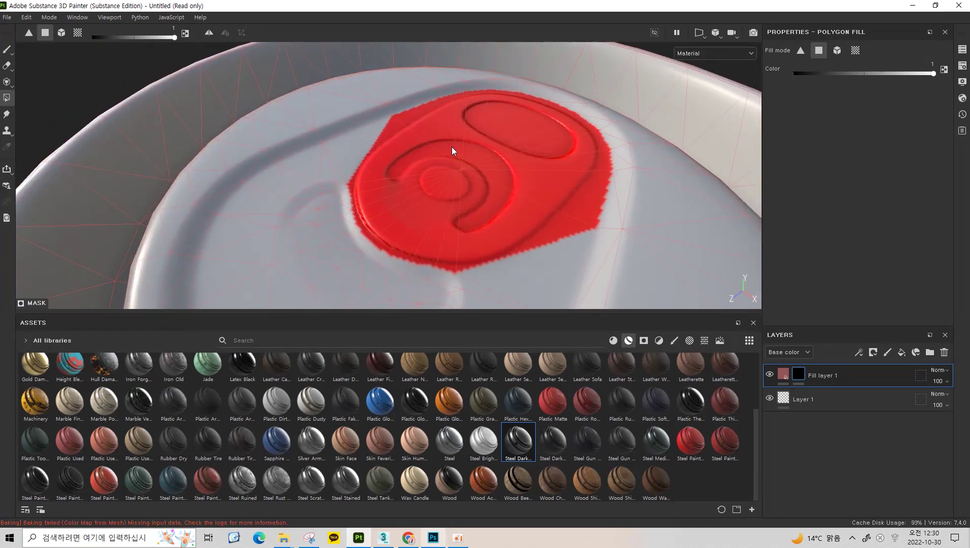
drag(407, 198, 426, 174)
key(ctrl+z)
scroll(635, 213, up, 3)
right_click(836, 384)
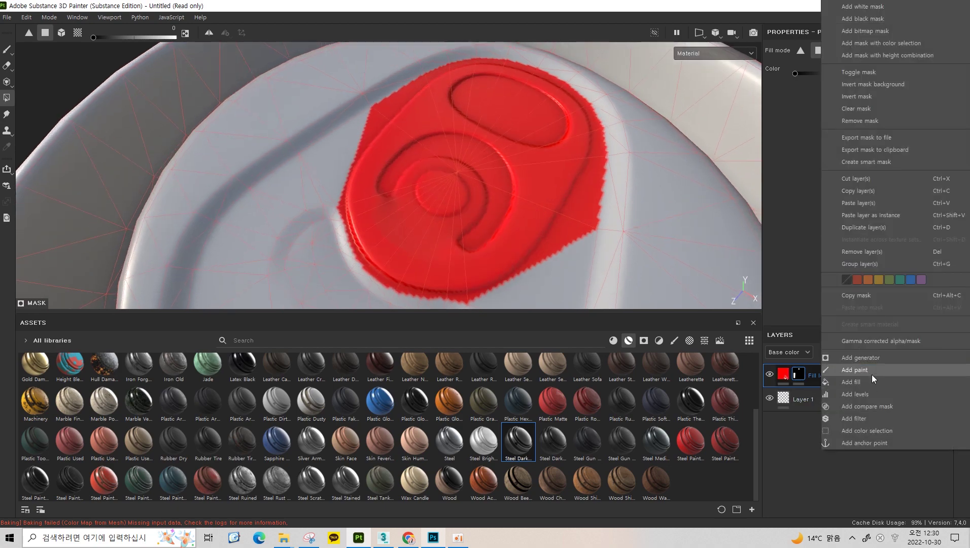
- Add a paint effect to the mask and brush along the tab's top-right, bottom and left edges
click(871, 375)
mouse_move(416, 154)
alt+mouse_down()
mouse_move(342, 122)
mouse_move(351, 104)
mouse_move(297, 135)
mouse_move(380, 91)
mouse_move(466, 72)
mouse_move(526, 95)
mouse_move(559, 145)
mouse_move(537, 252)
mouse_move(540, 211)
mouse_move(557, 179)
alt+mouse_up()
key(1)
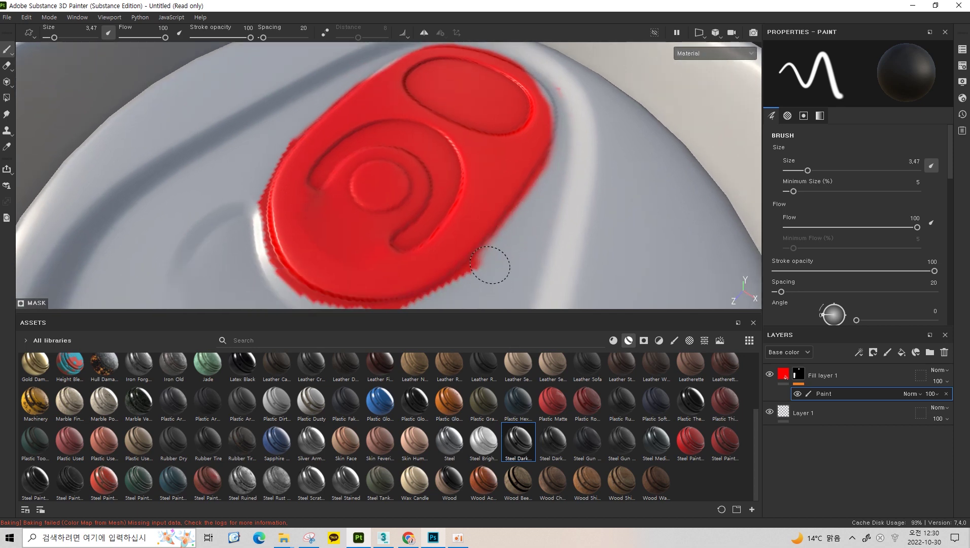
drag(549, 82, 539, 95)
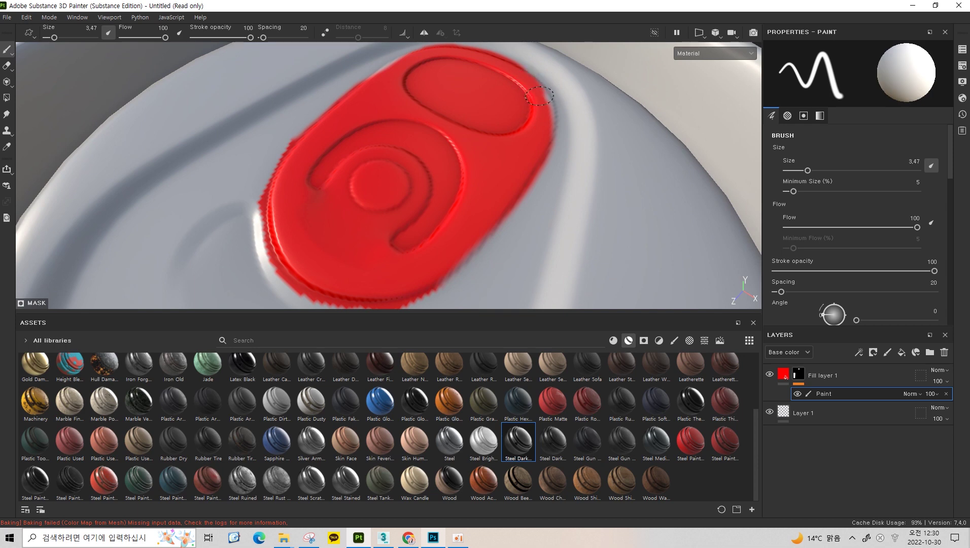
alt+drag(496, 208, 488, 162)
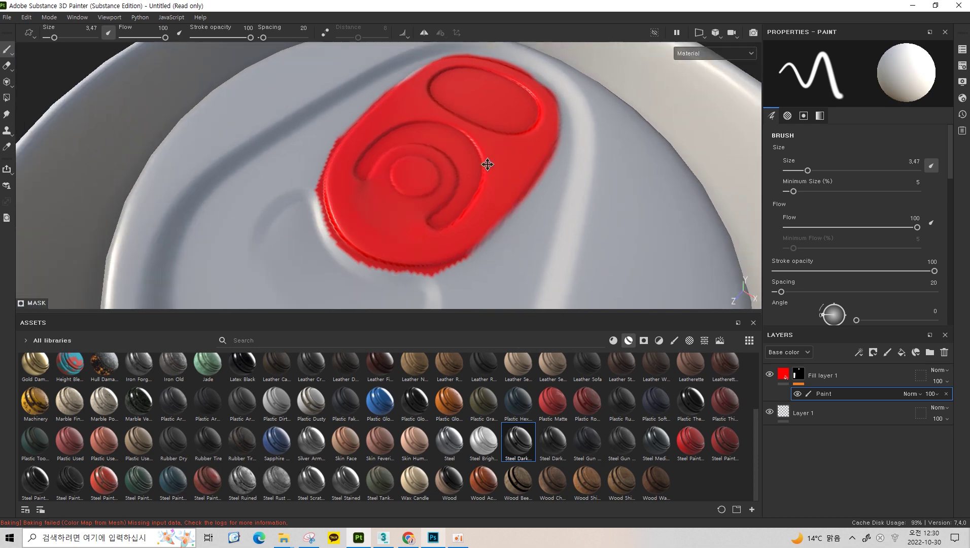
mouse_move(376, 282)
mouse_down()
mouse_move(396, 278)
mouse_move(317, 188)
mouse_move(323, 256)
mouse_up()
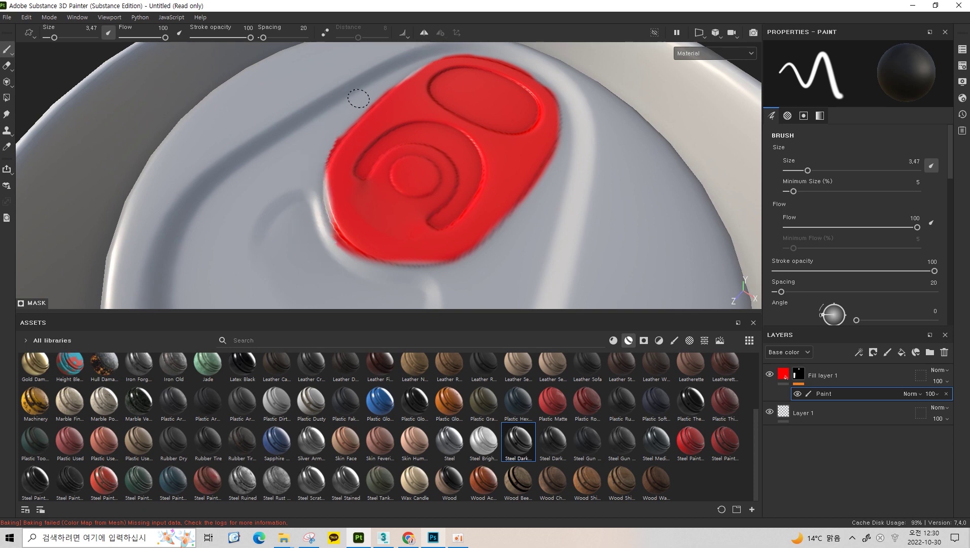
- Zoom out to review the red fill on the pull tab across the whole lid
scroll(416, 147, down, 5)
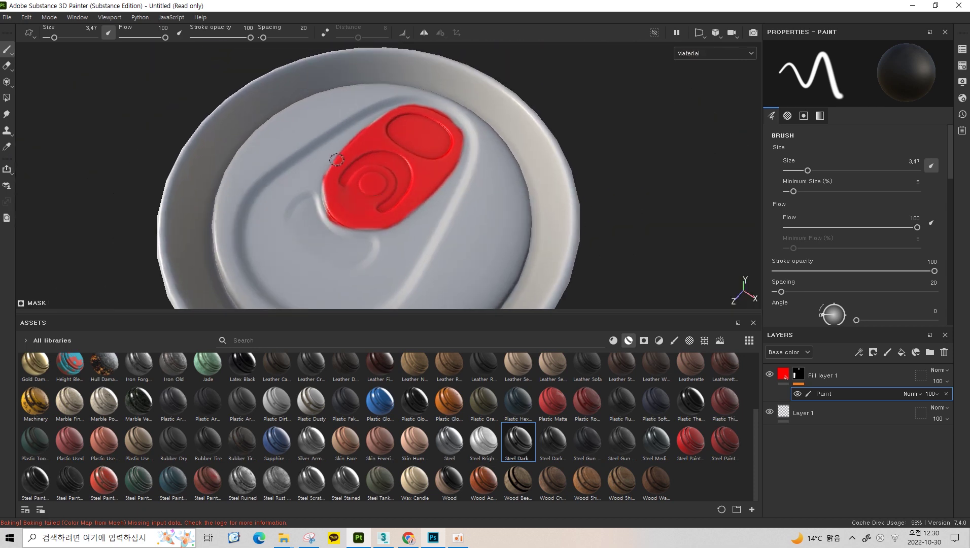
scroll(422, 186, up, 3)
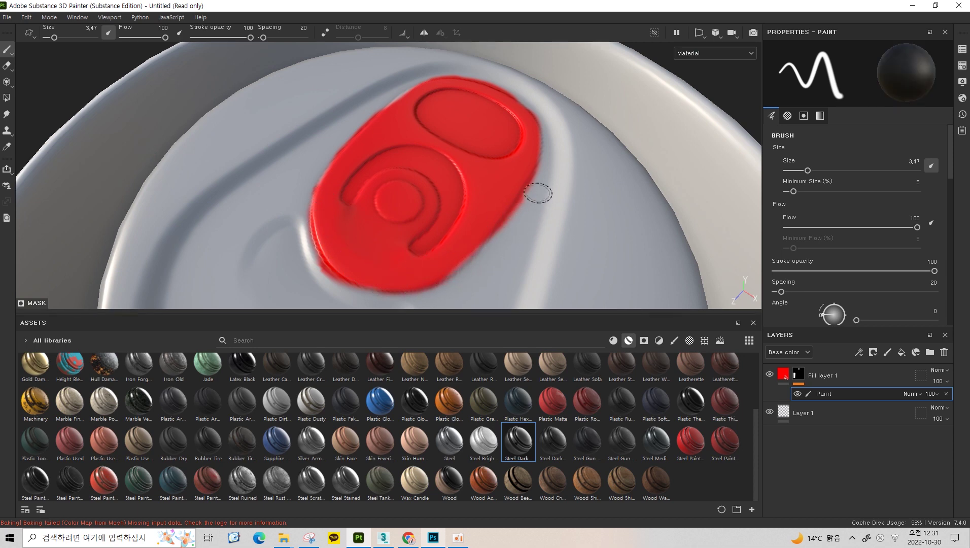
mouse_move(538, 193)
alt+mouse_down()
mouse_move(442, 159)
mouse_move(503, 163)
mouse_move(478, 161)
alt+mouse_up()
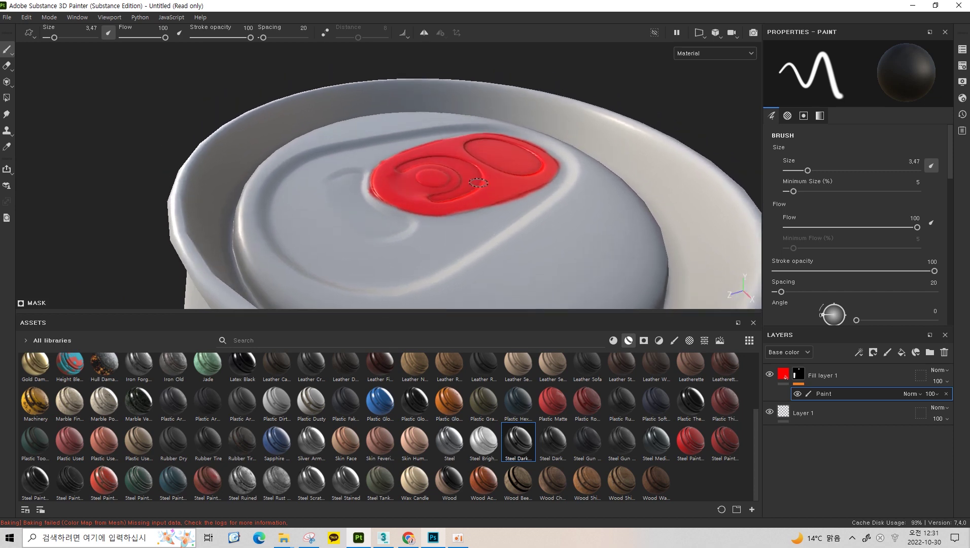
scroll(504, 163, up, 3)
scroll(504, 163, down, 3)
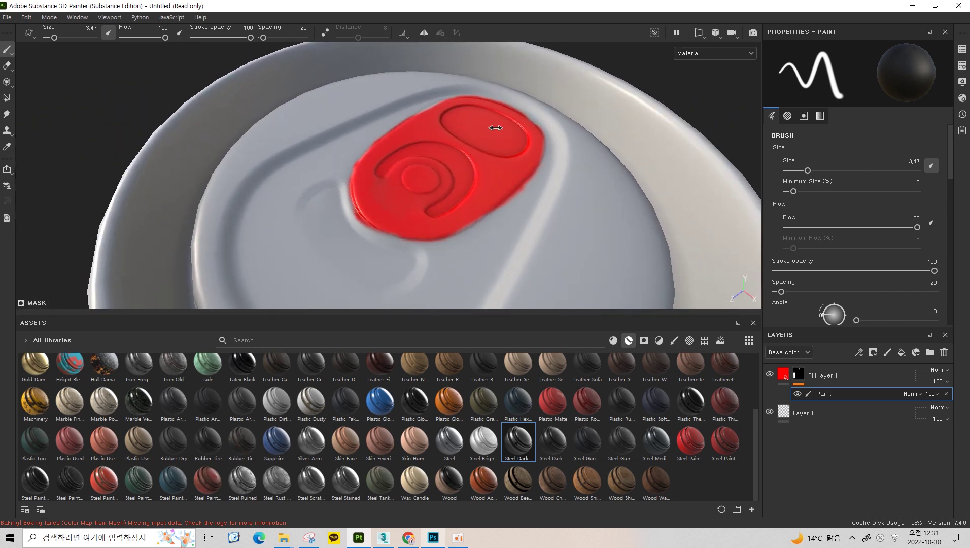
alt+right_drag(496, 128, 522, 113)
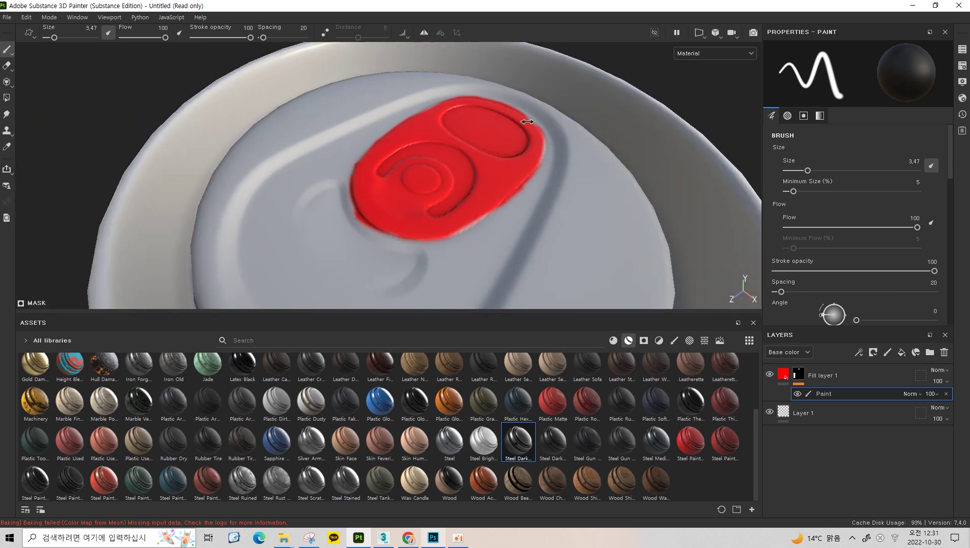